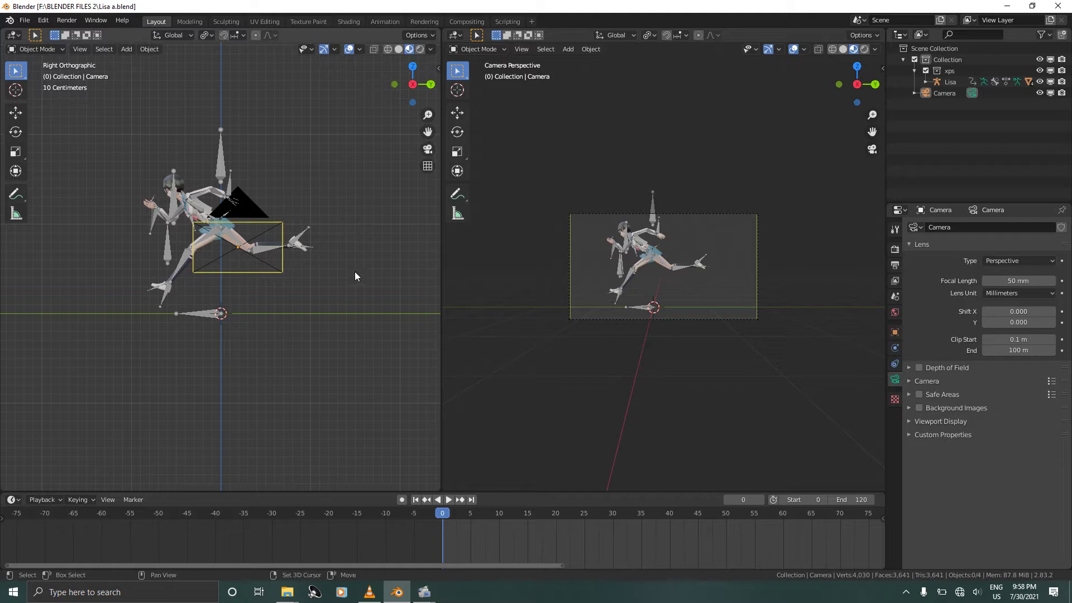
Add a cube mesh and scale it up 8 times.
key("shift+a")
mouse_move(355, 274)
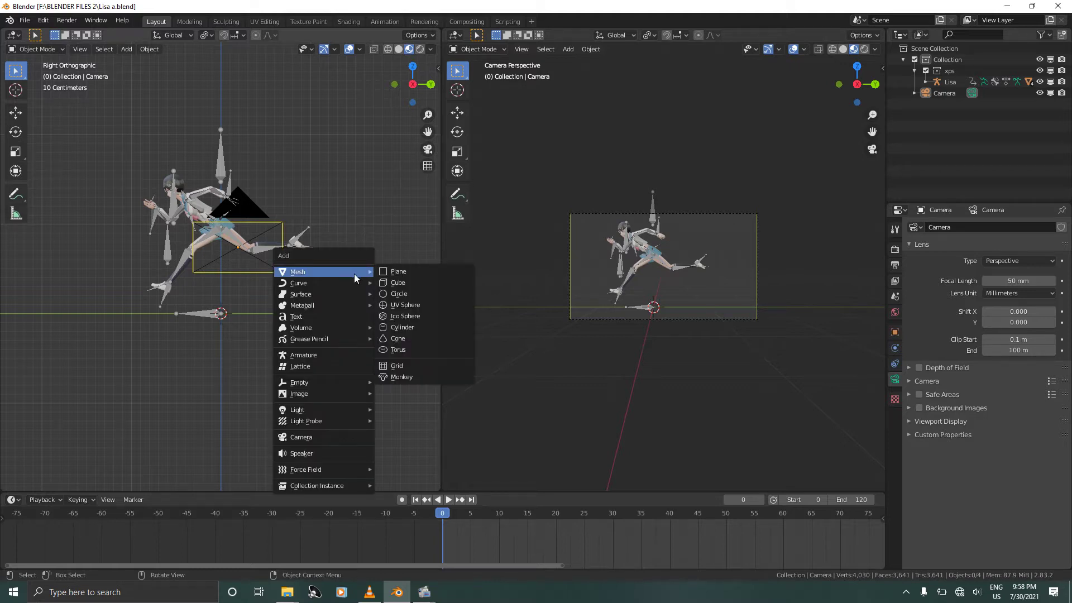
left_click(393, 283)
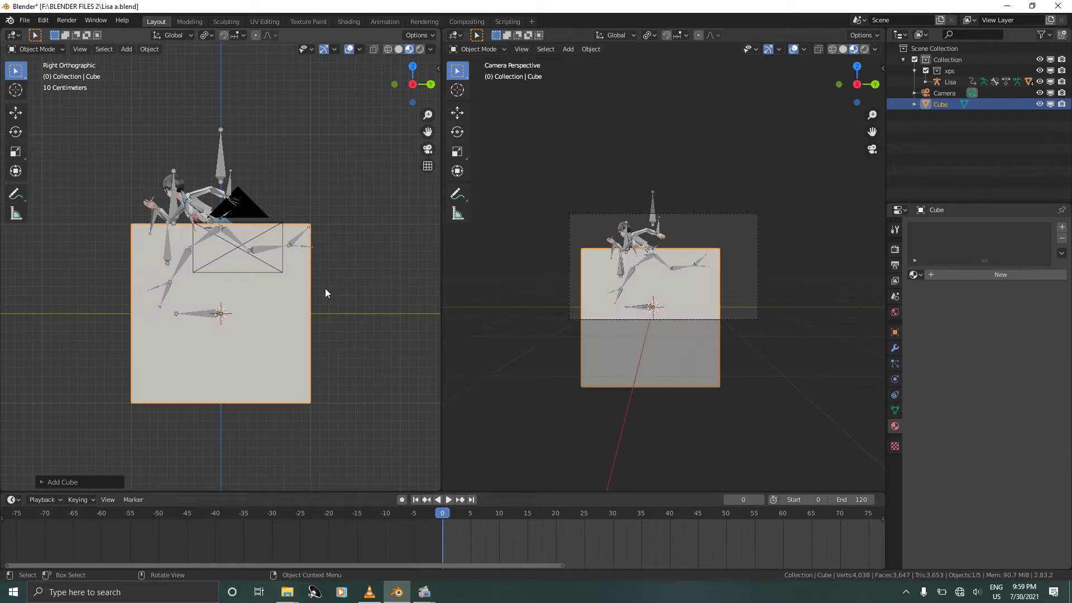
key("s")
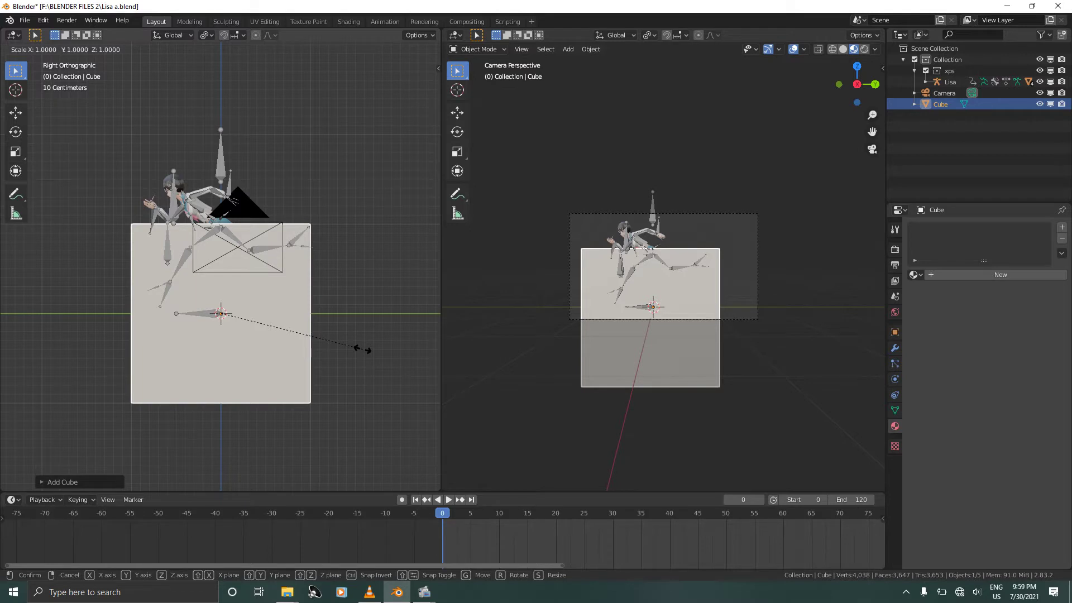
type("8")
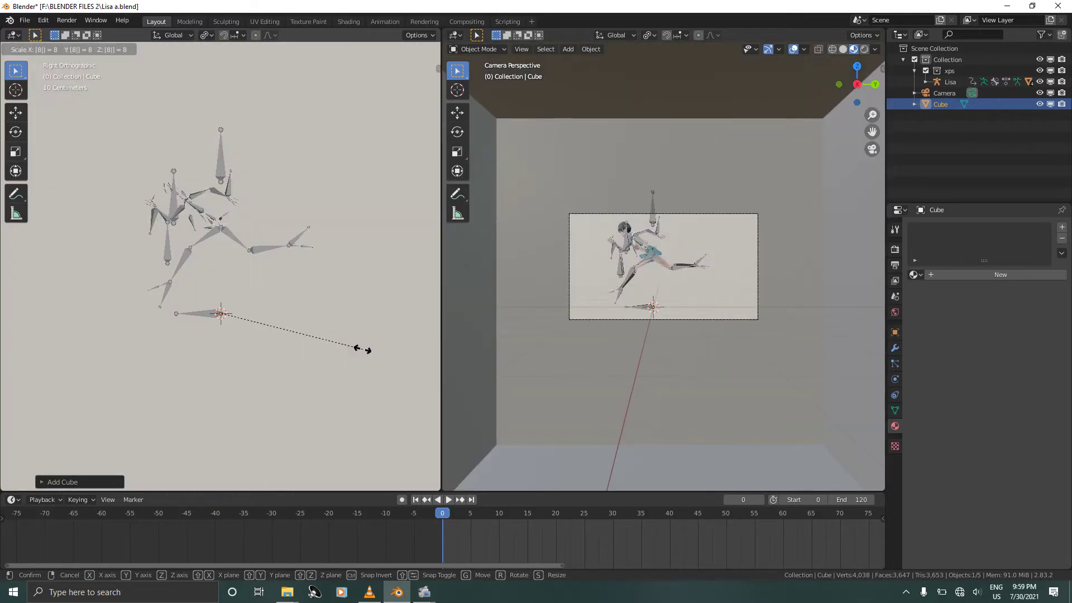
key("Return")
In front view, start raising the enlarged cube along Z.
key("KP_1")
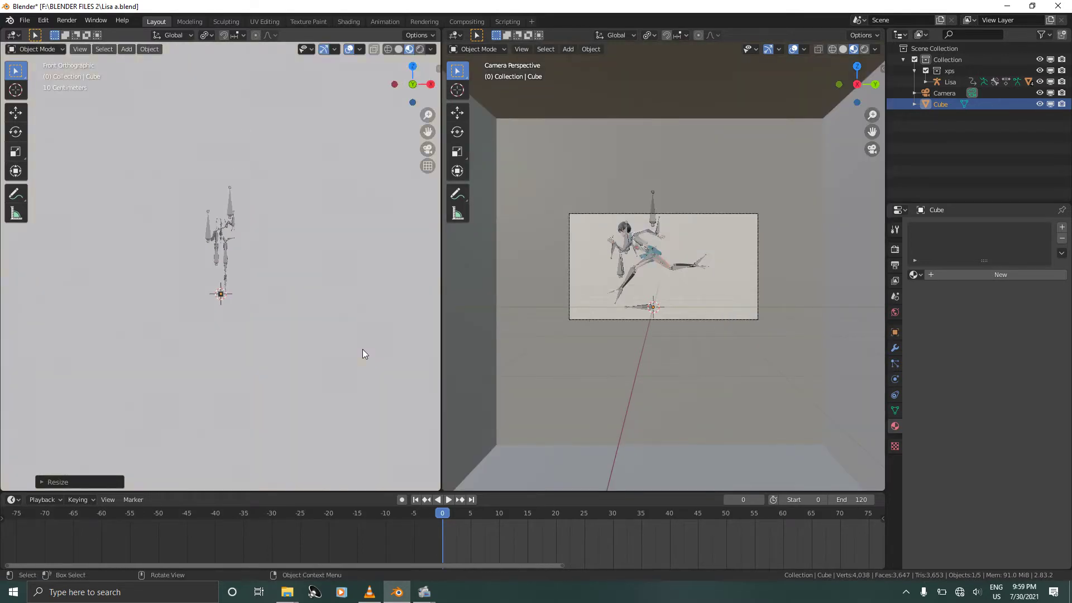
scroll(363, 354, "down", 6)
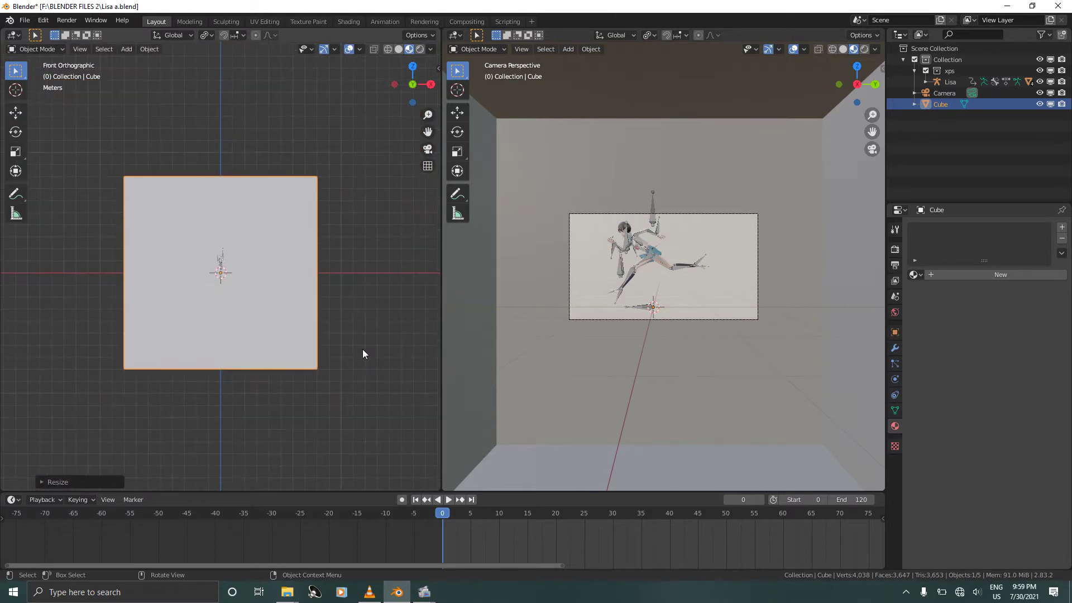
key("g")
key("z")
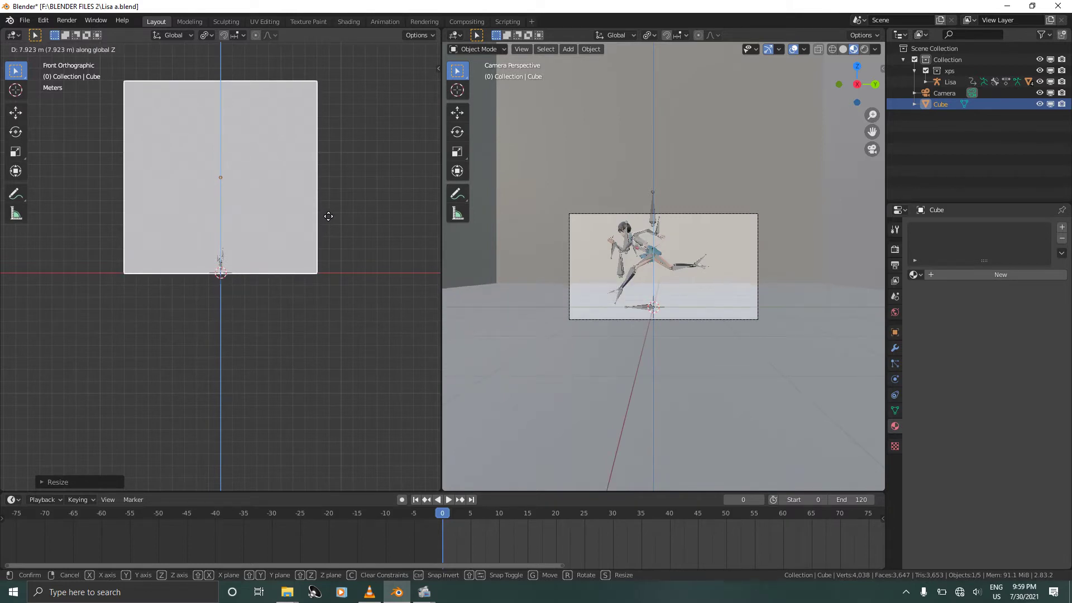
Place the raised cube, zoom in, and switch to wireframe to see through it.
left_click(328, 217)
scroll(329, 216, "up", 3)
scroll(329, 216, "up", 5)
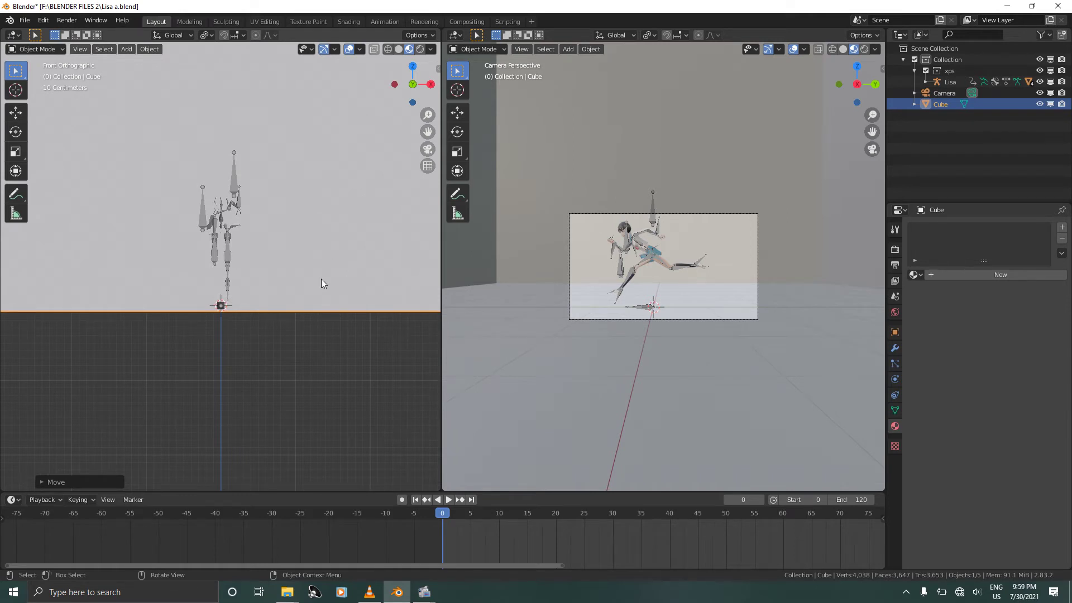
scroll(321, 283, "up", 2)
key("shift+z")
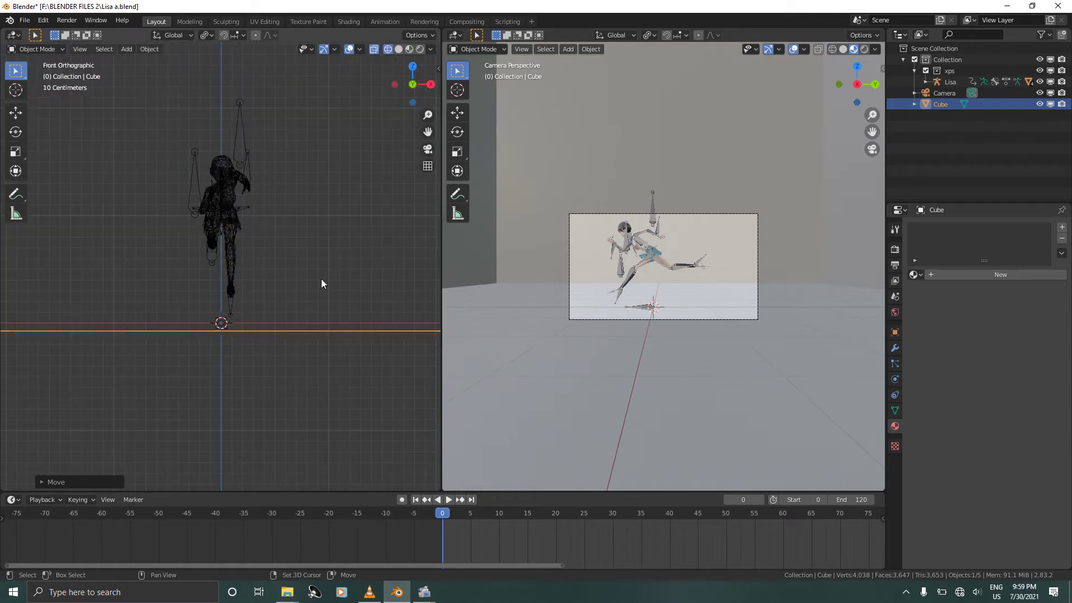
Nudge the cube up along Z to meet the character's feet, then return to solid shading.
key("g")
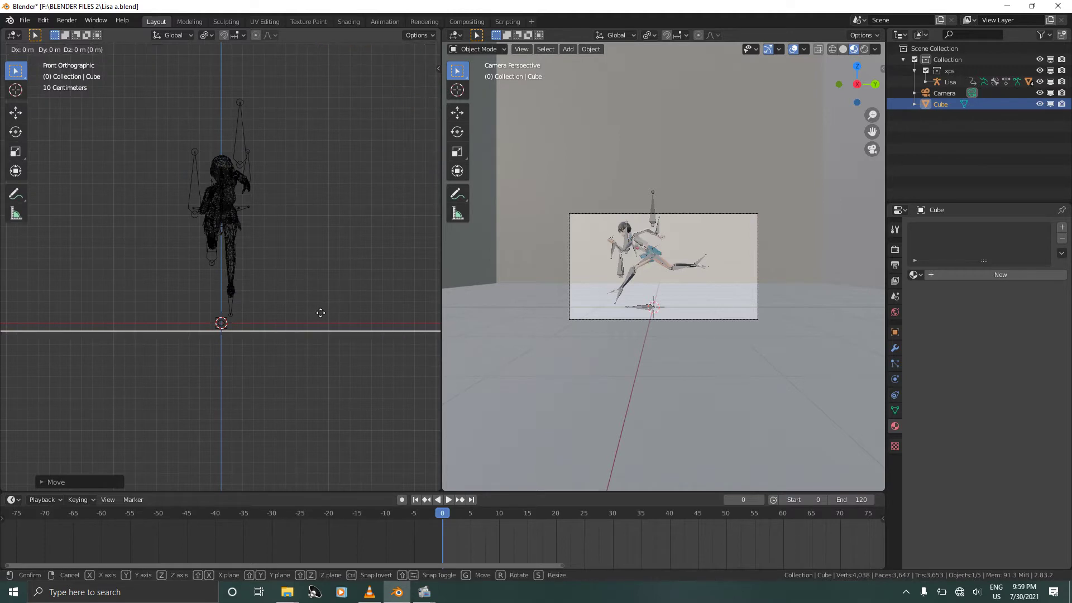
key("z")
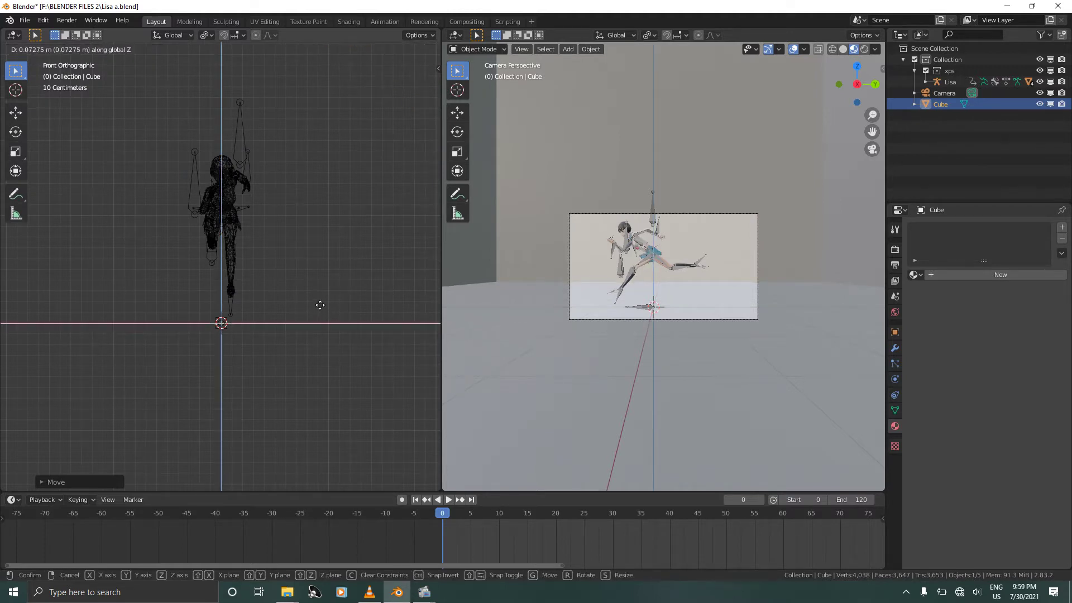
left_click(320, 305)
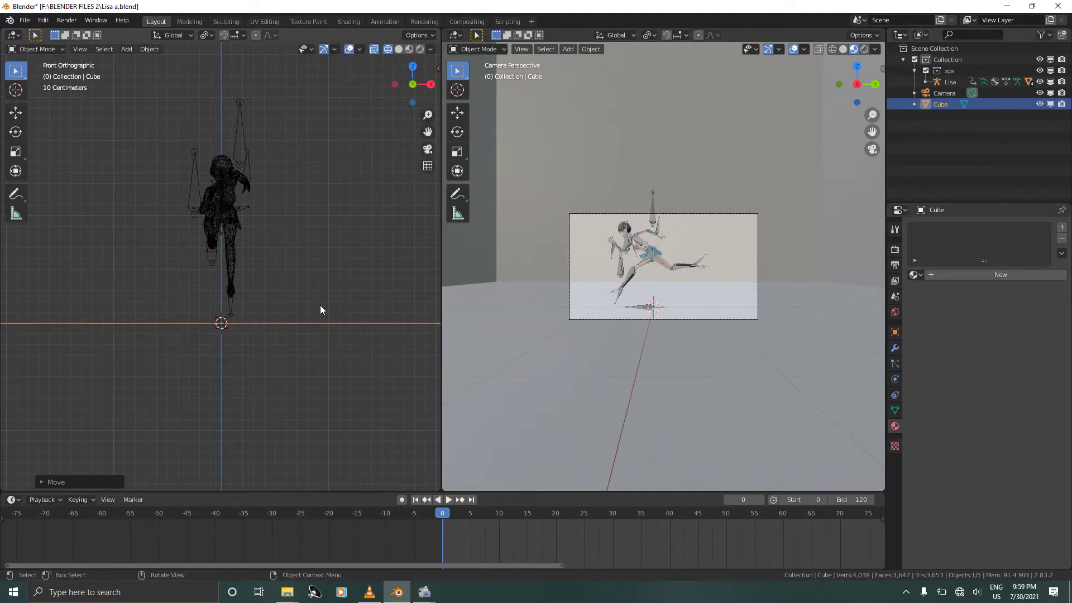
key("shift")
left_click(399, 49)
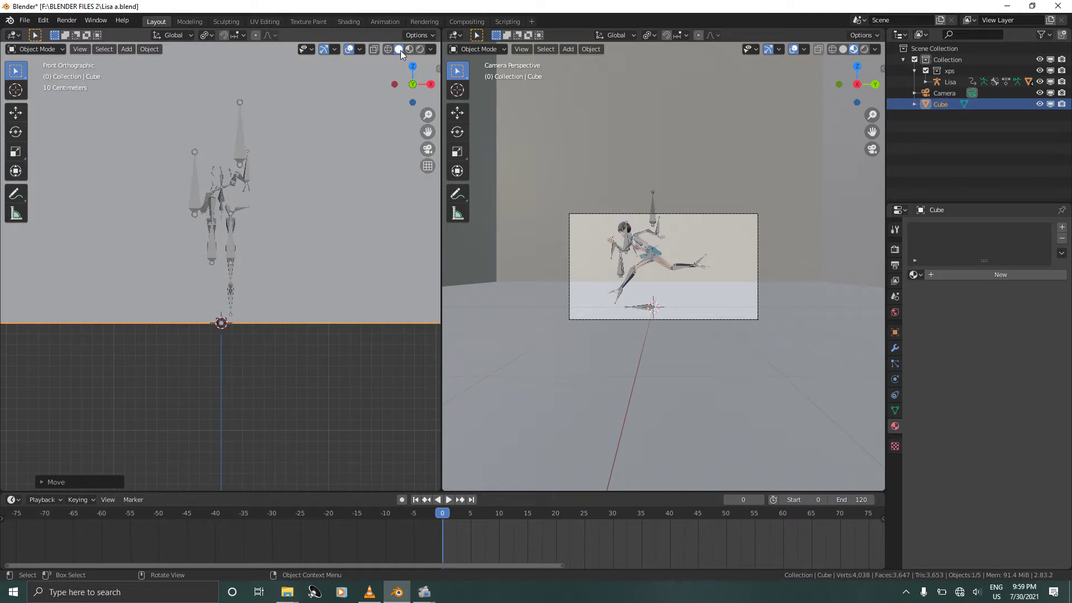
scroll(242, 224, "down", 8)
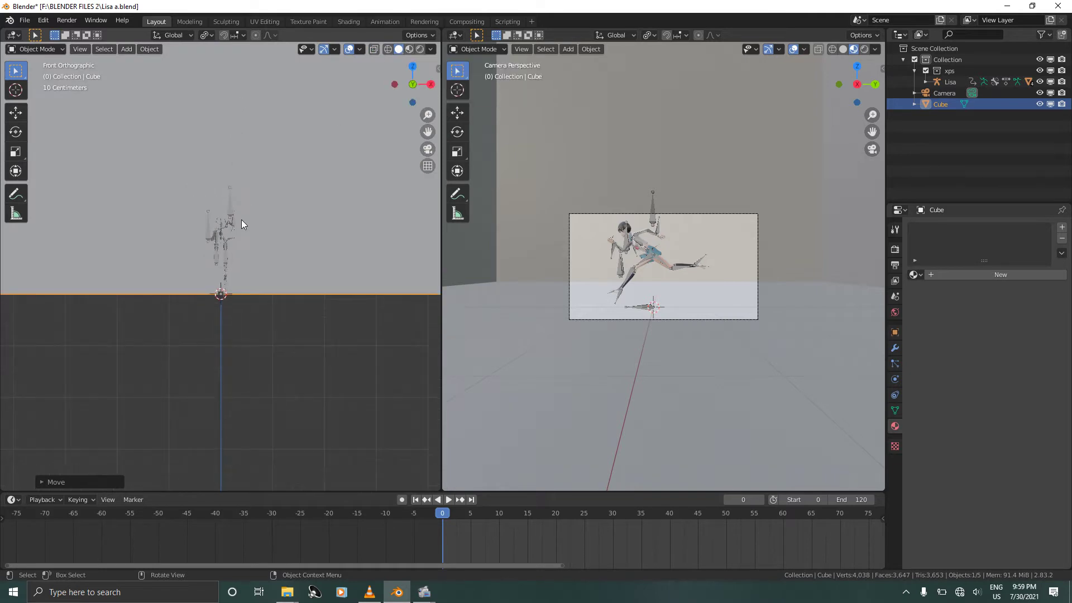
In Edit Mode, delete the cube's side face seen from the right view.
key("Tab")
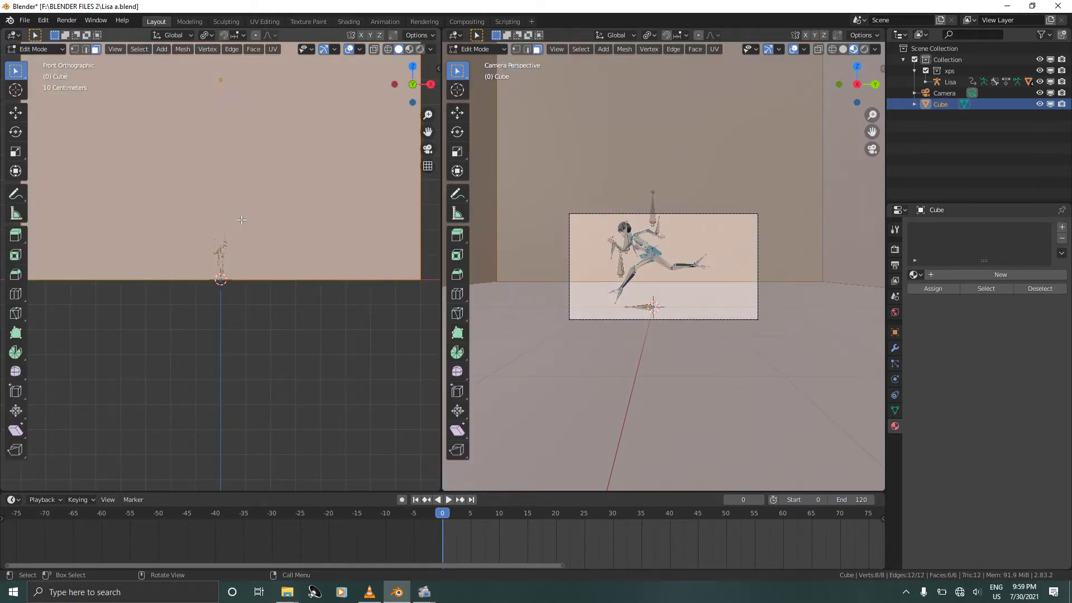
scroll(241, 220, "down", 5)
key("KP_3")
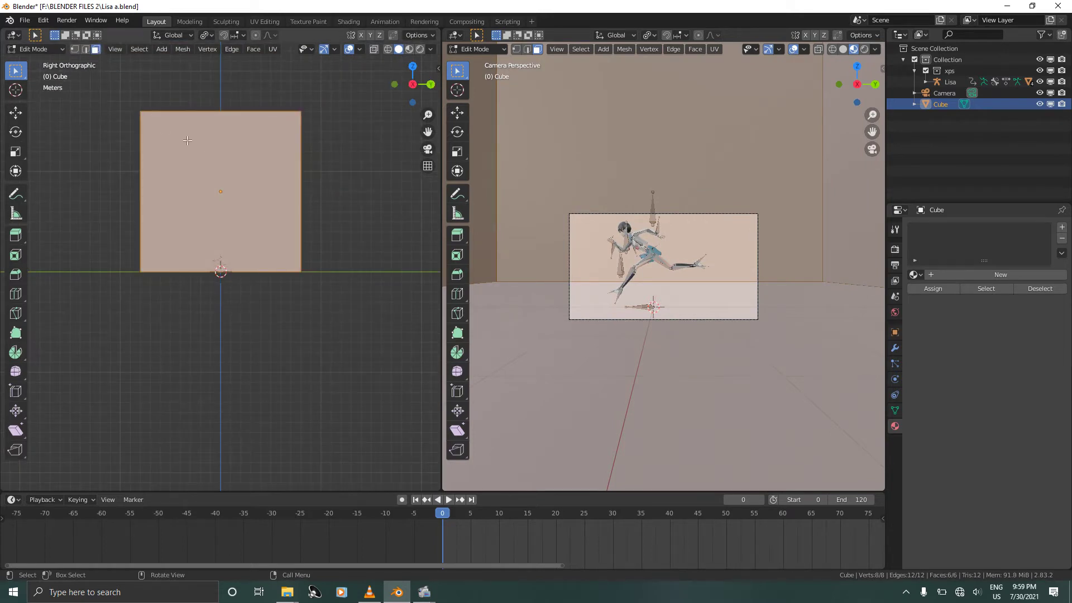
left_click(255, 207)
key("x")
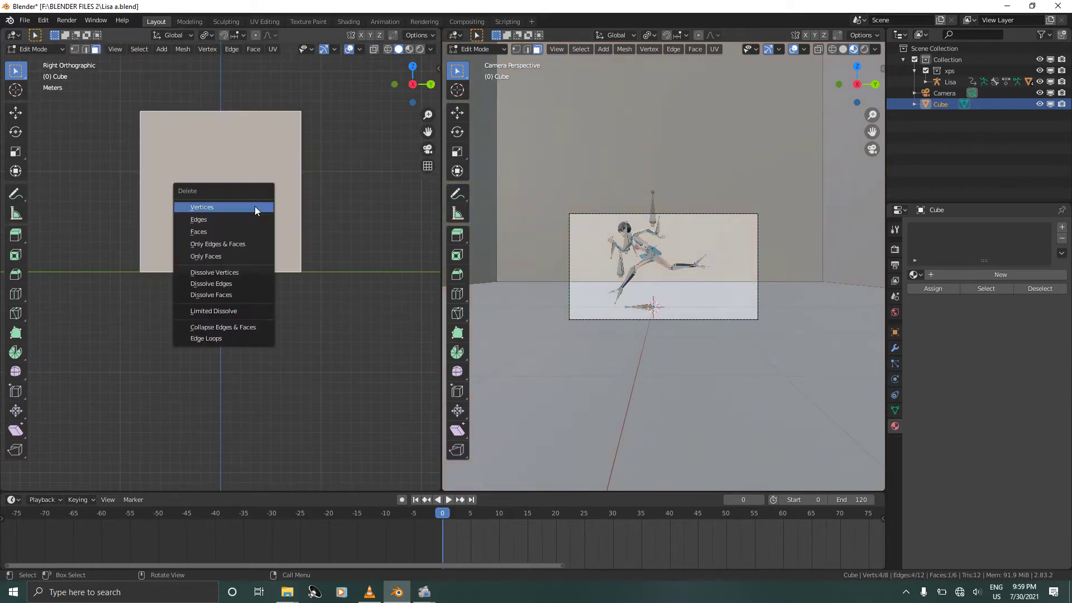
left_click(212, 229)
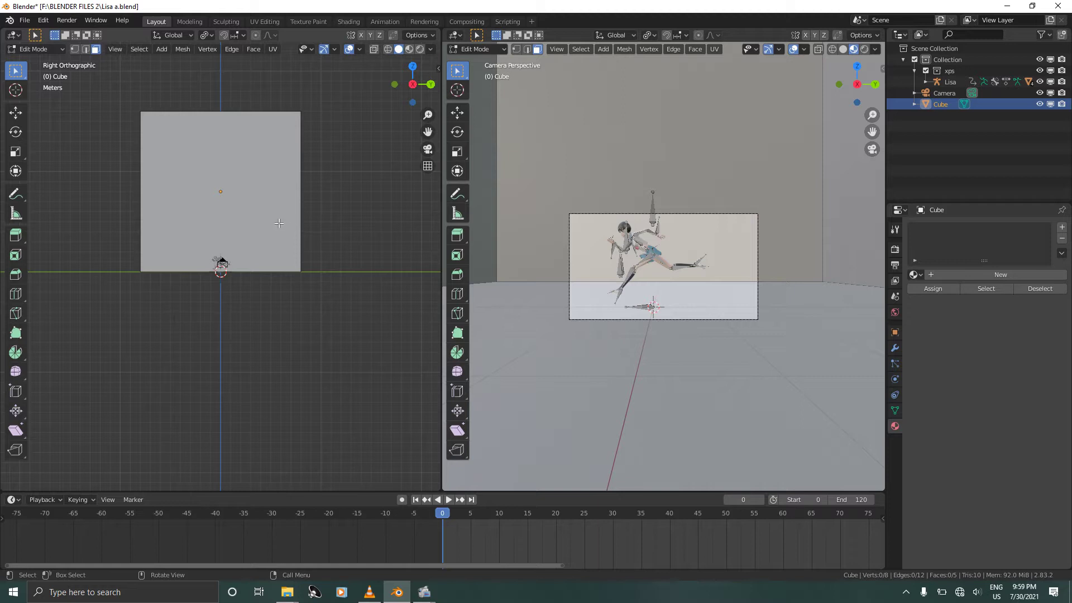
Back in Object Mode, start scaling the room along the Y axis.
key("Tab")
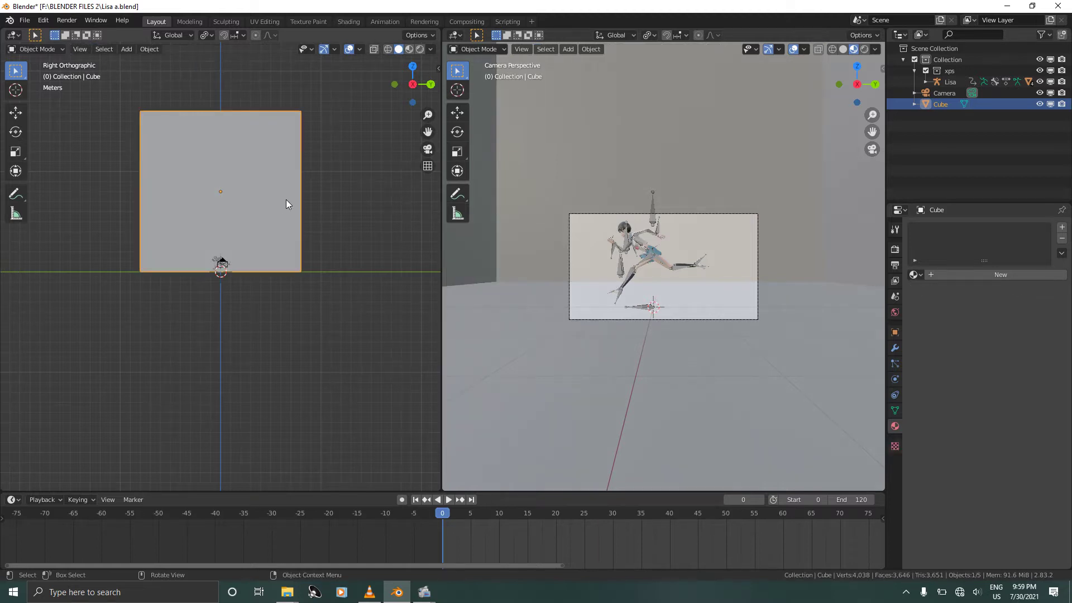
key("s")
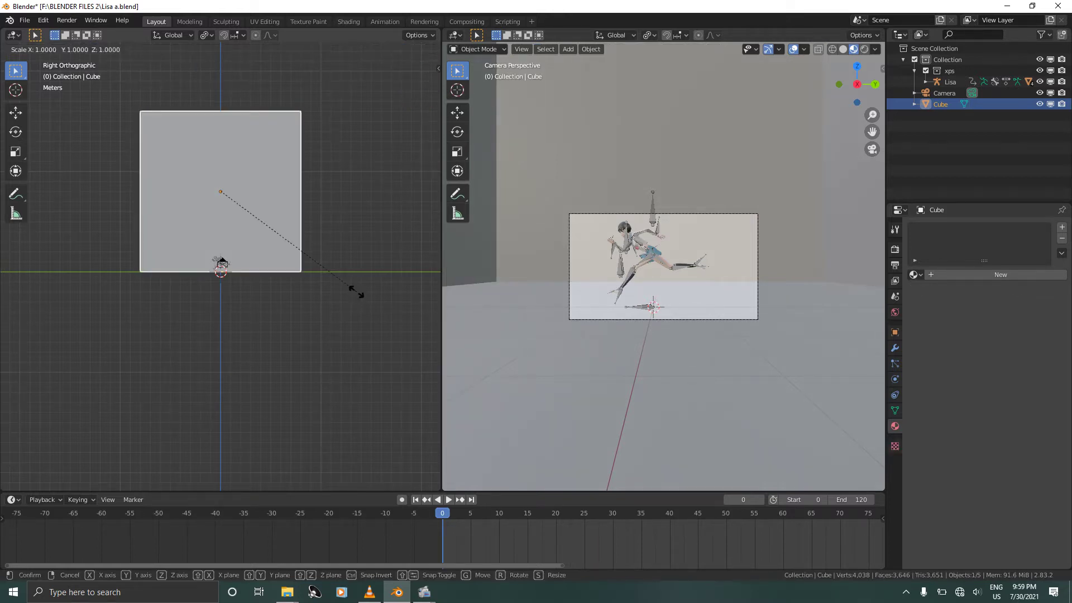
key("y")
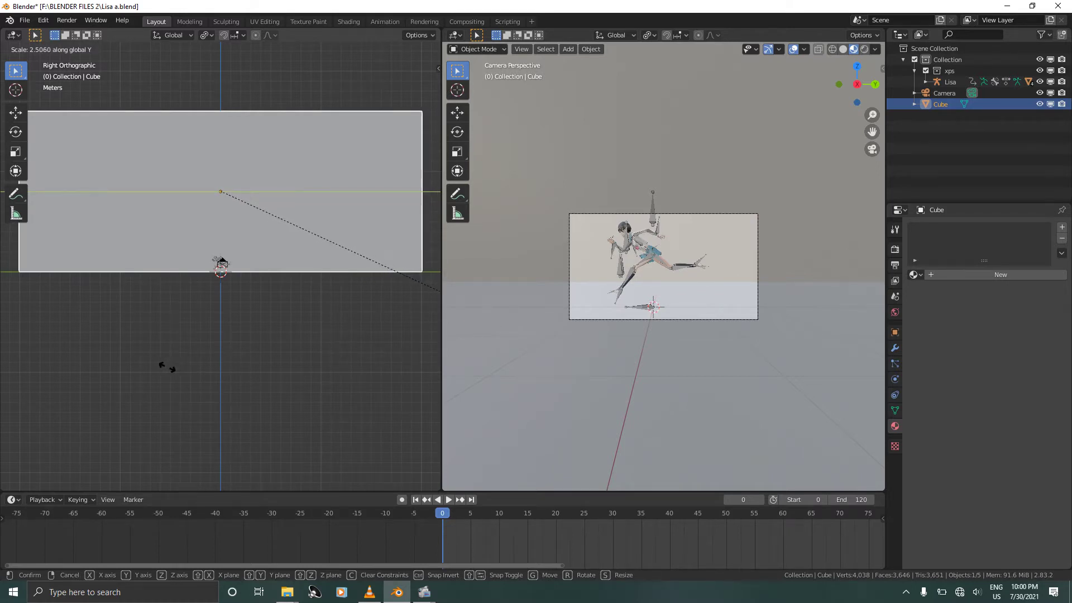
Finish the 2.5× Y stretch, save, and give the cube new Material.002 with Diffuse BSDF.
left_click(168, 369)
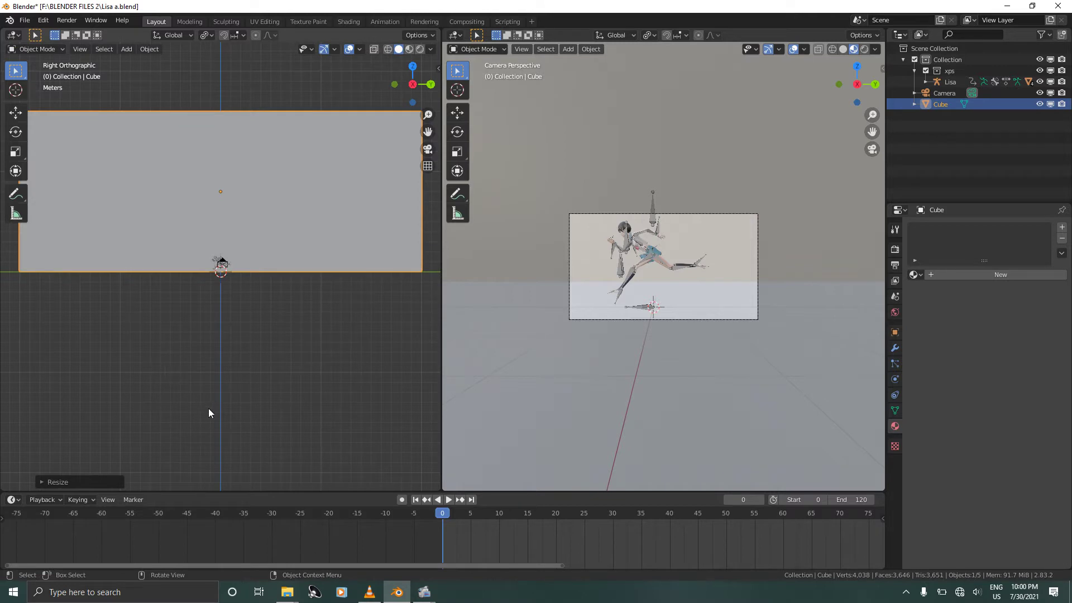
key("ctrl+s")
left_click(1000, 275)
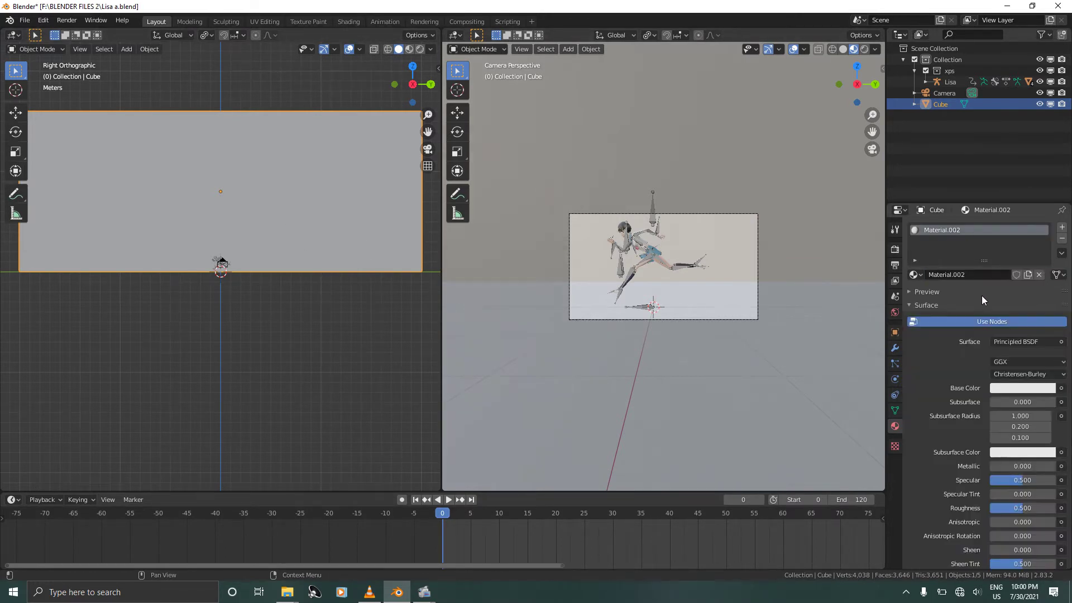
left_click(1023, 343)
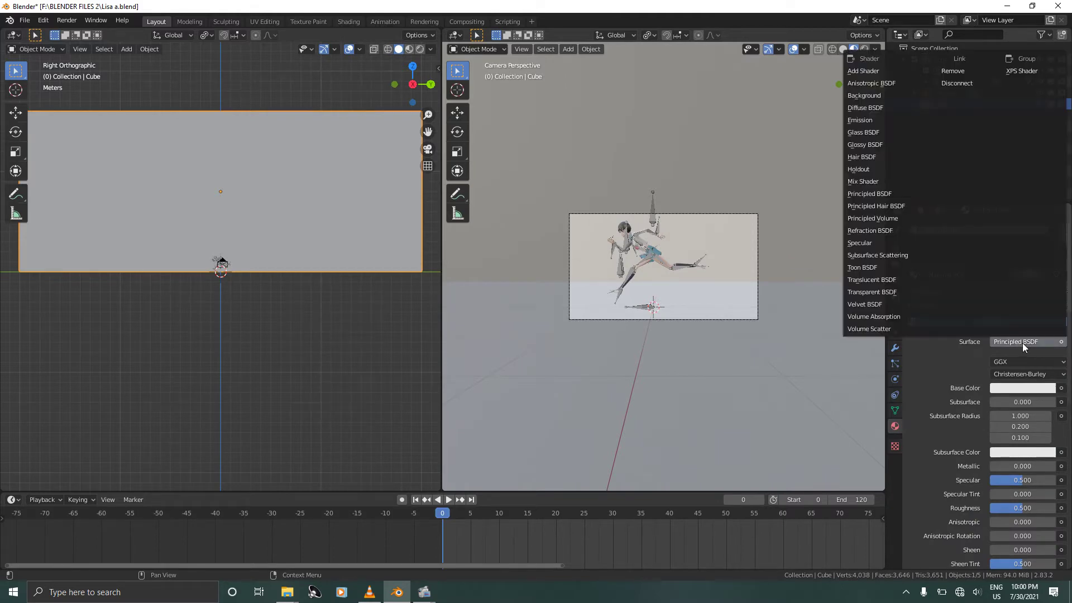
left_click(861, 108)
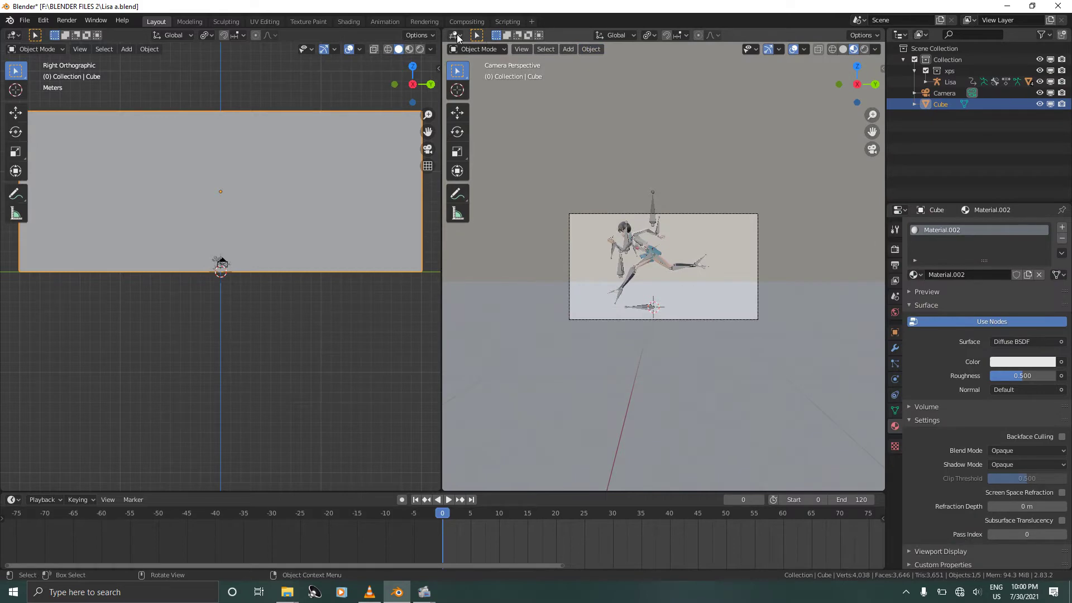
left_click(456, 35)
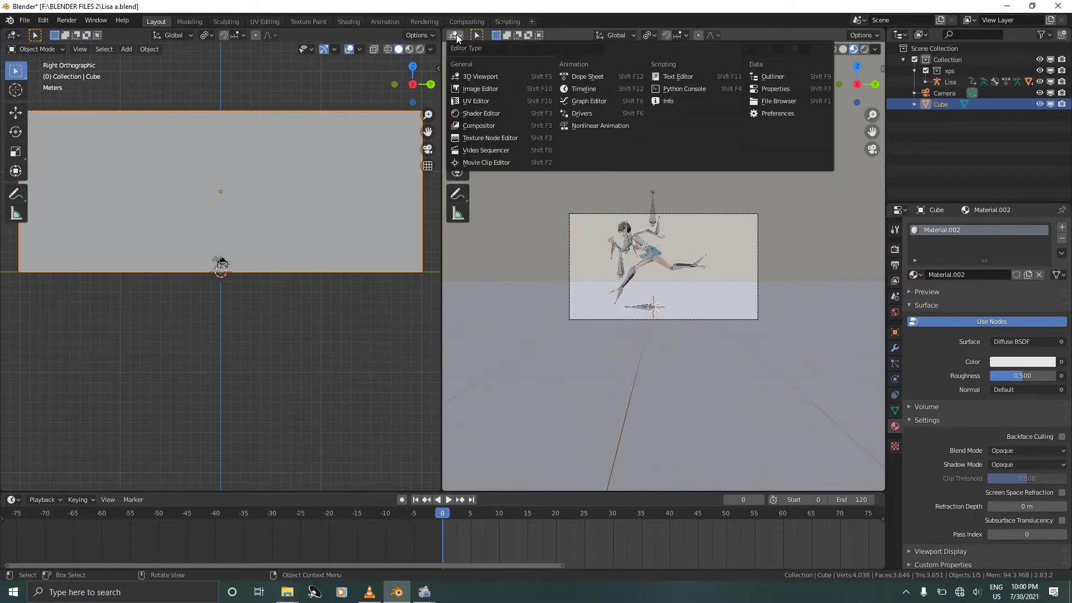
Show the room material's nodes and add mapped texture nodes feeding the Diffuse BSDF colour.
left_click(470, 113)
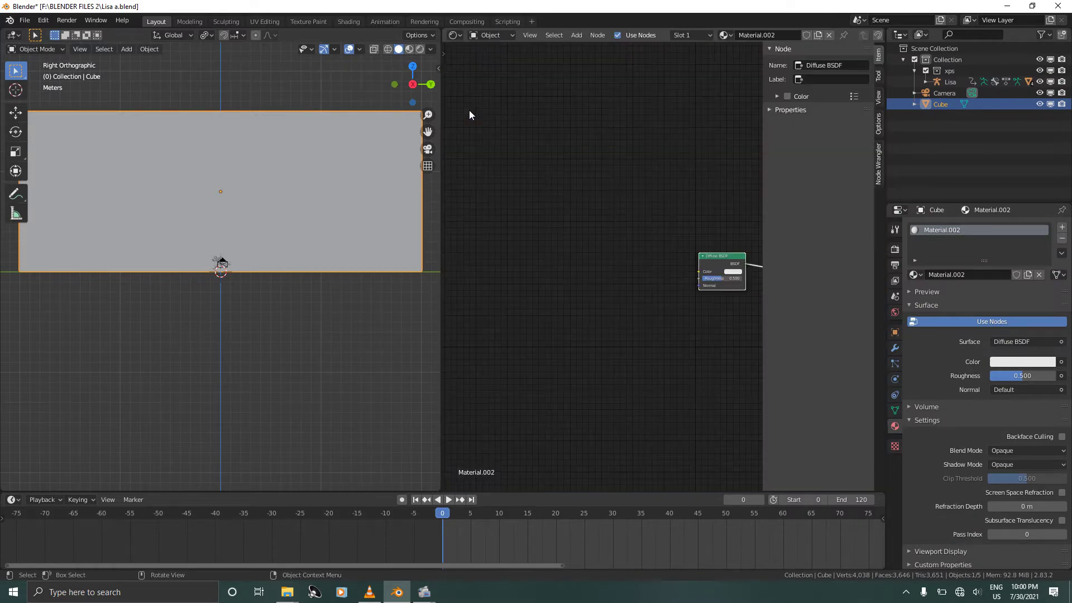
left_click(718, 265)
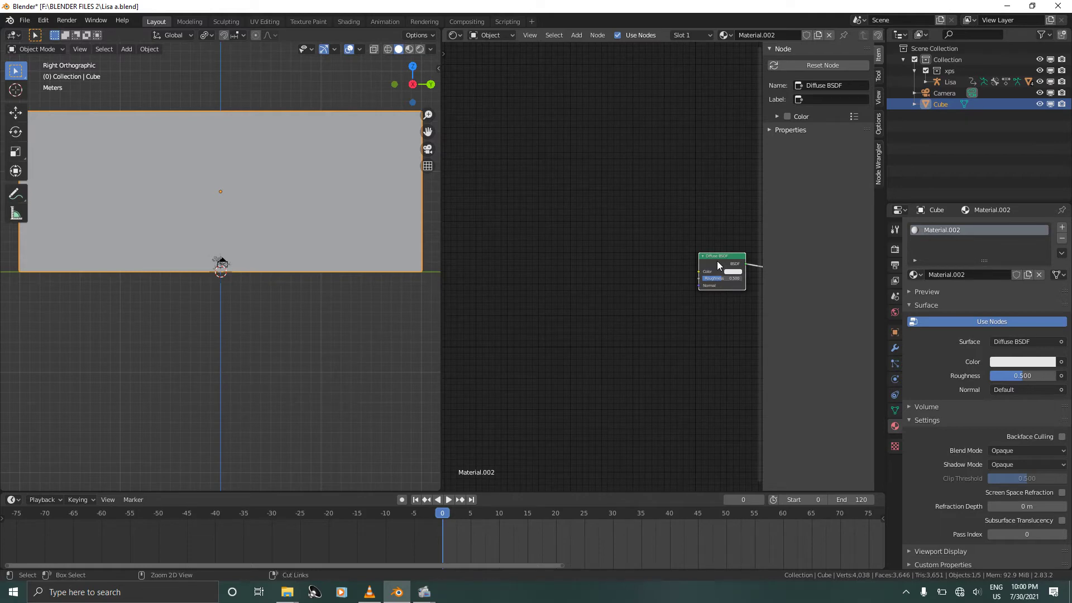
key("ctrl+t")
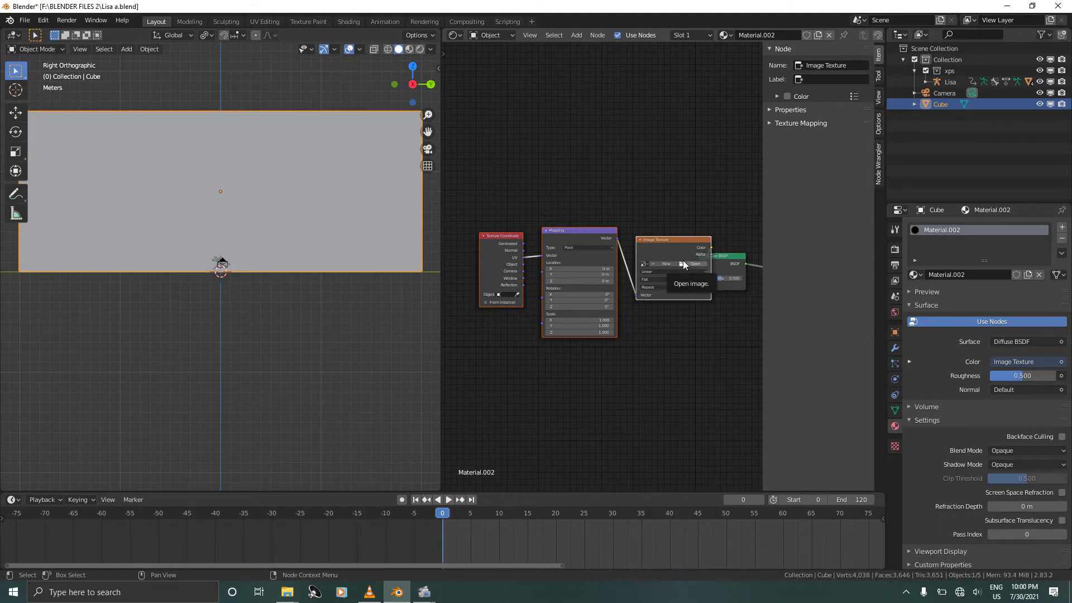
key("g")
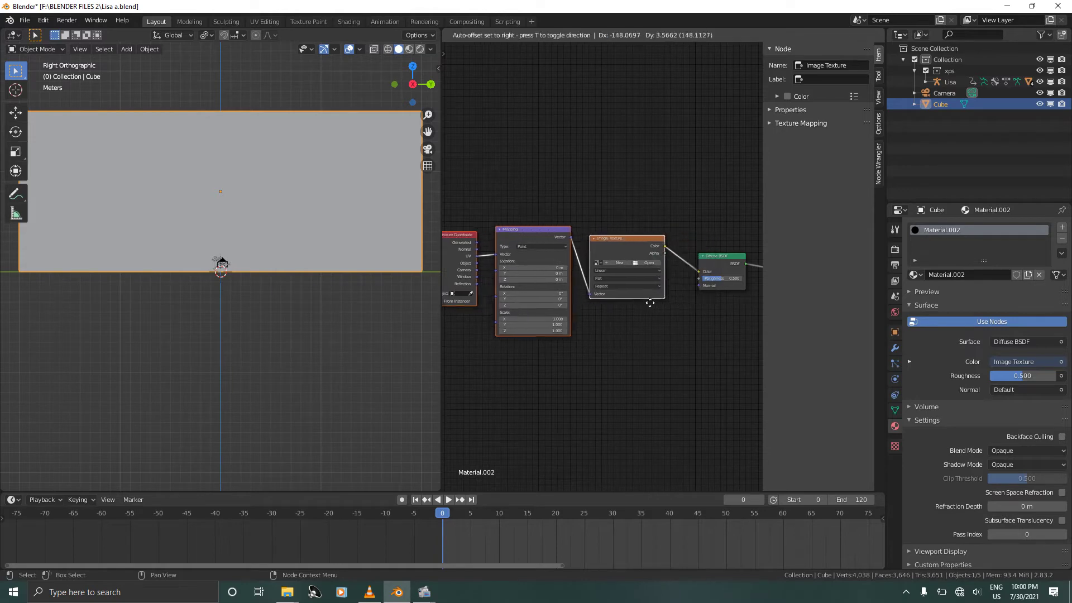
left_click(628, 304)
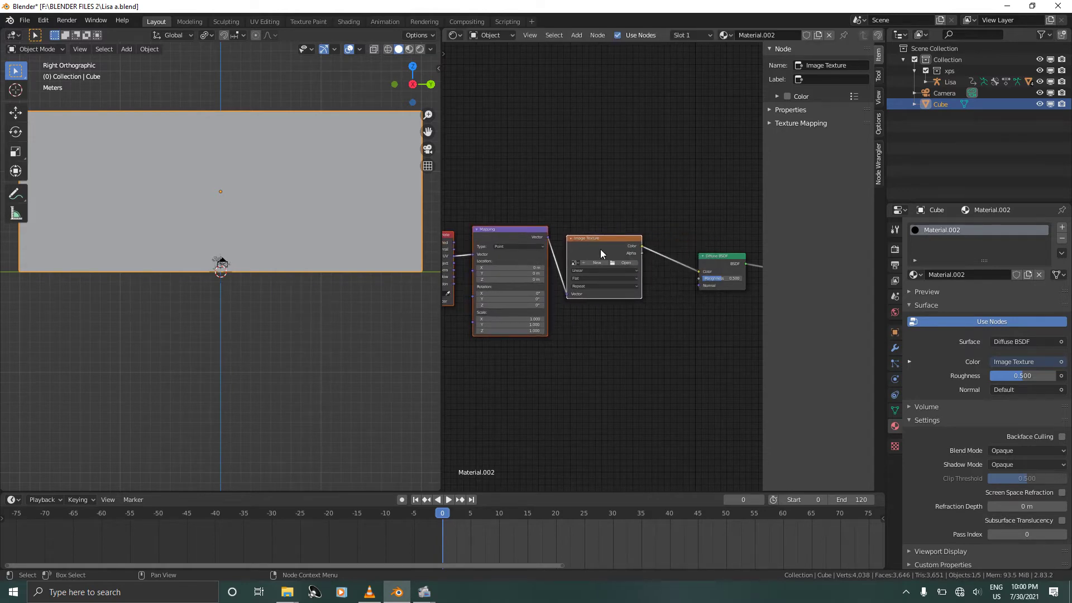
Turn the image texture into a Checker Texture, preview it, set scale 14.9, and save.
left_click(600, 250)
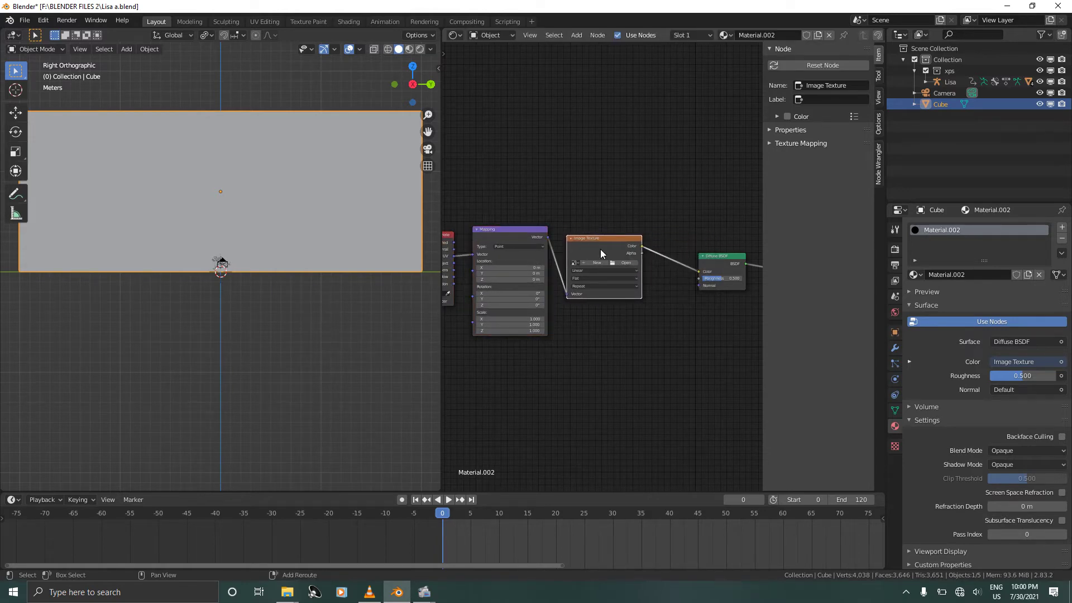
key("shift+s")
mouse_move(601, 249)
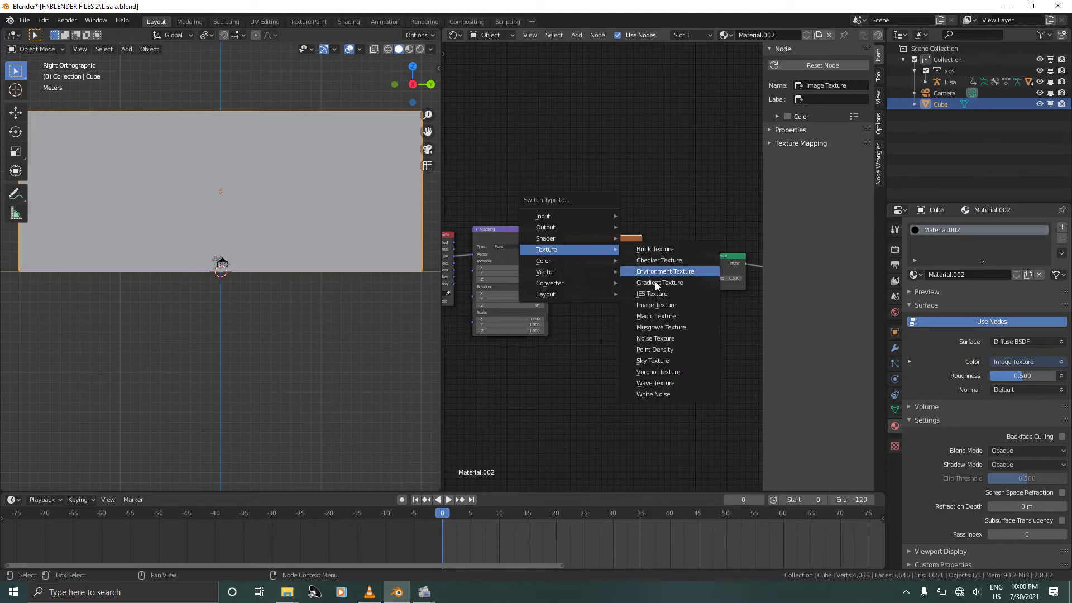
left_click(658, 262)
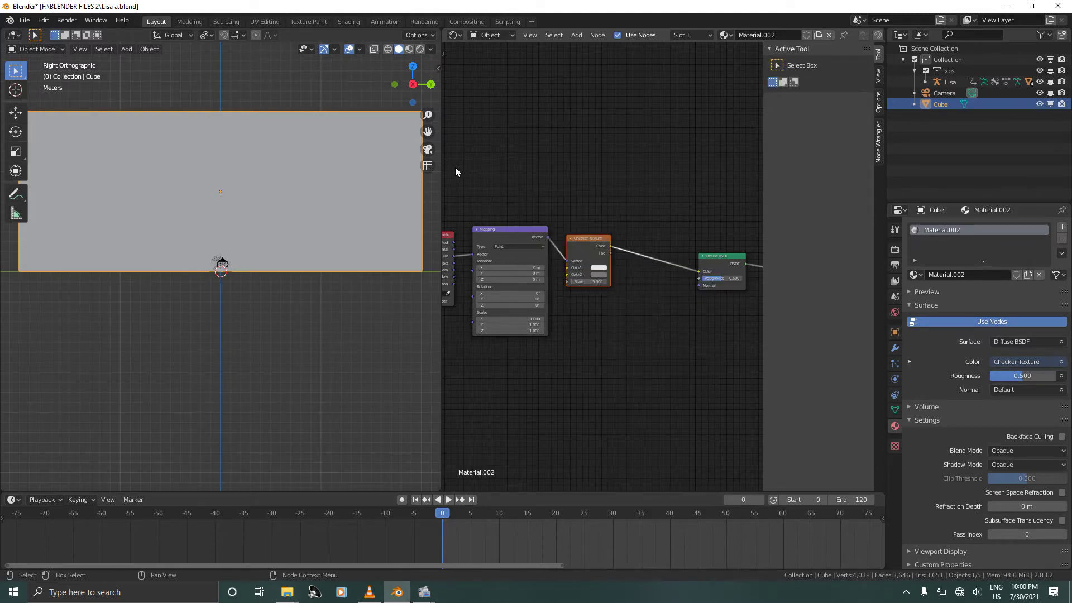
left_click(411, 51)
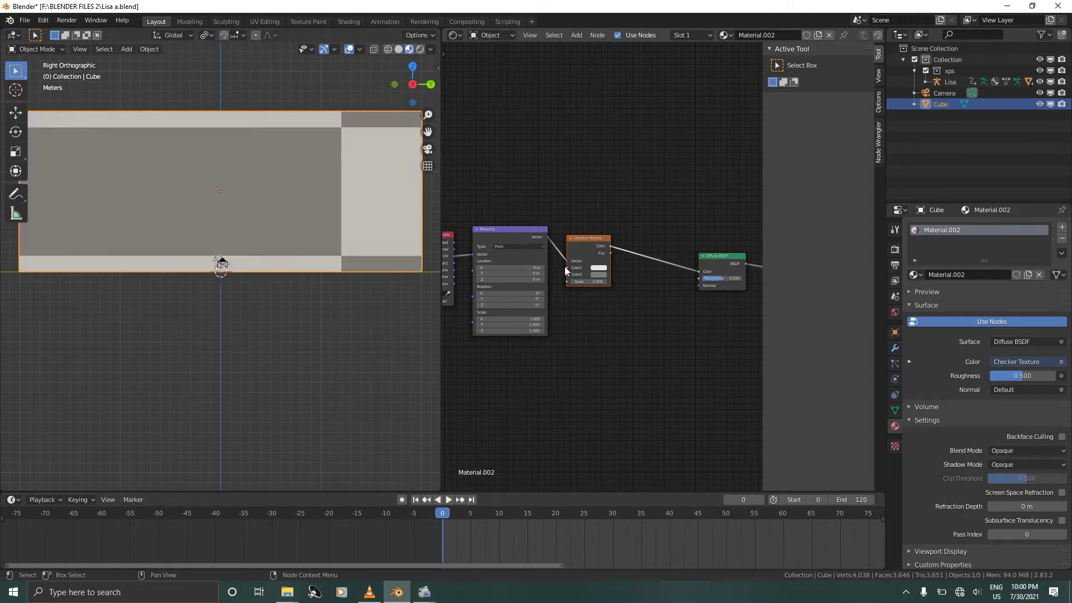
left_click_drag(590, 281, 708, 282)
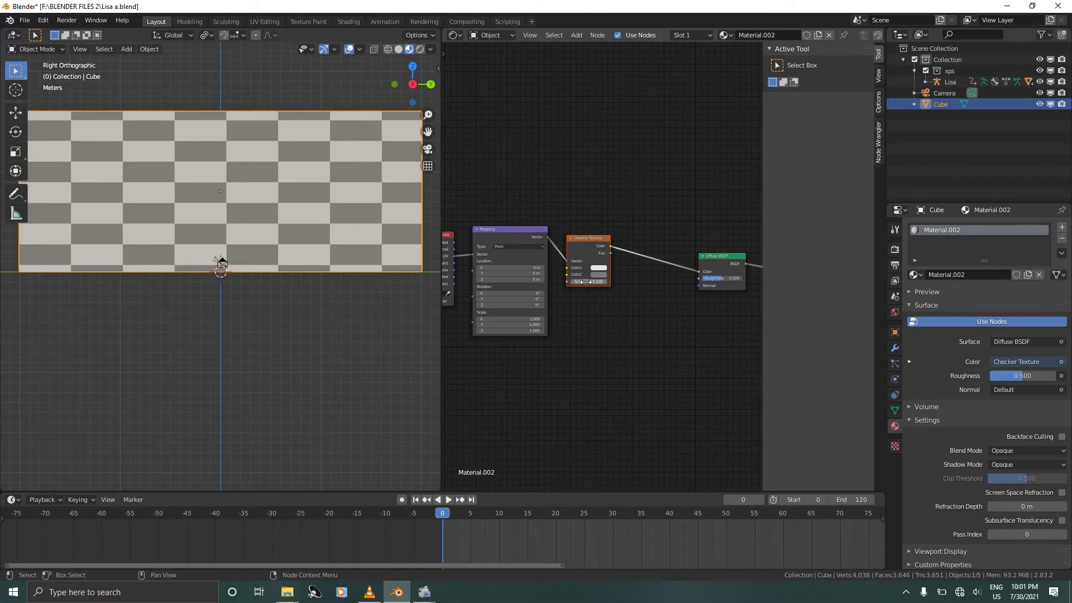
key("ctrl+s")
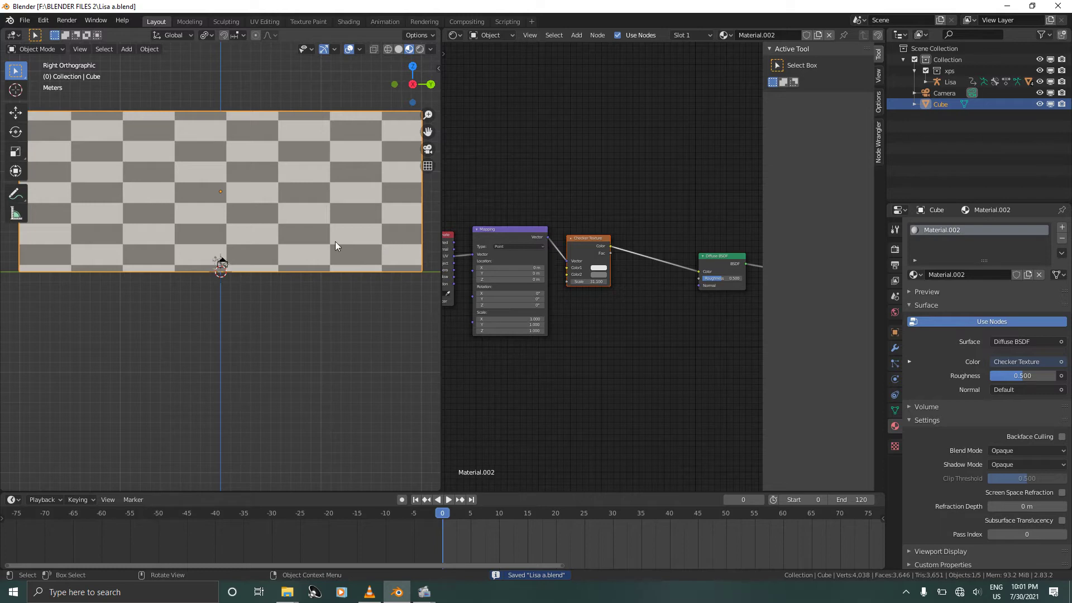
Add a sphere empty at the character's feet.
scroll(335, 243, "up", 7)
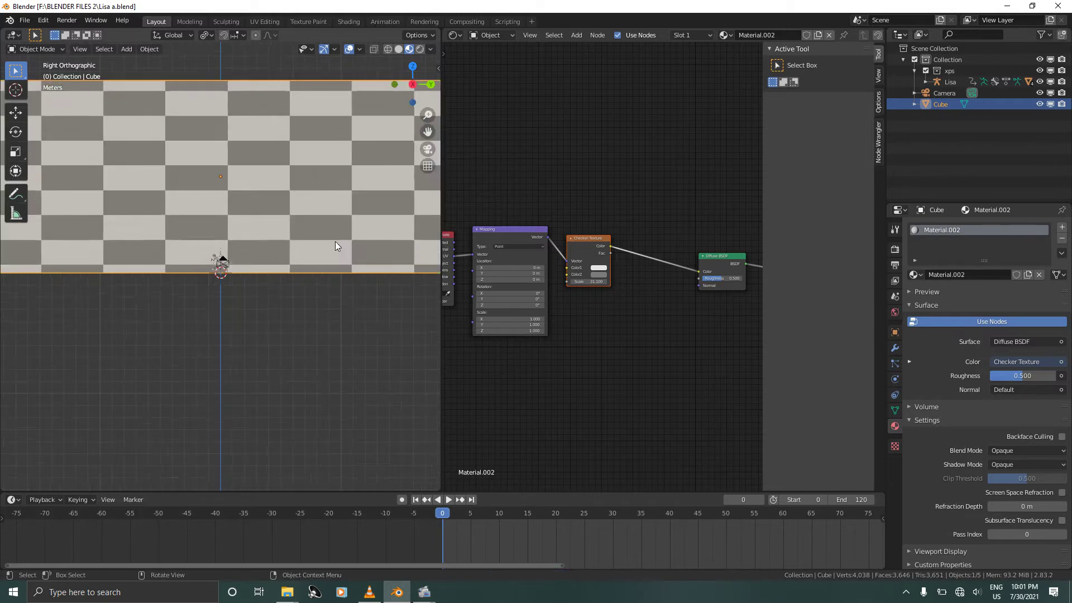
scroll(335, 241, "up", 5)
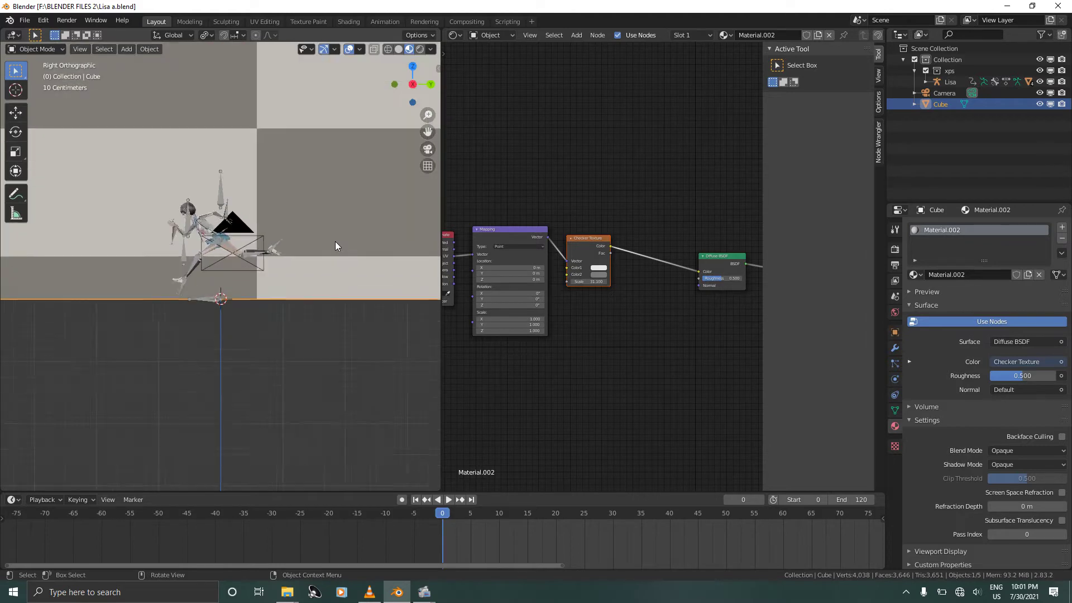
key("shift+a")
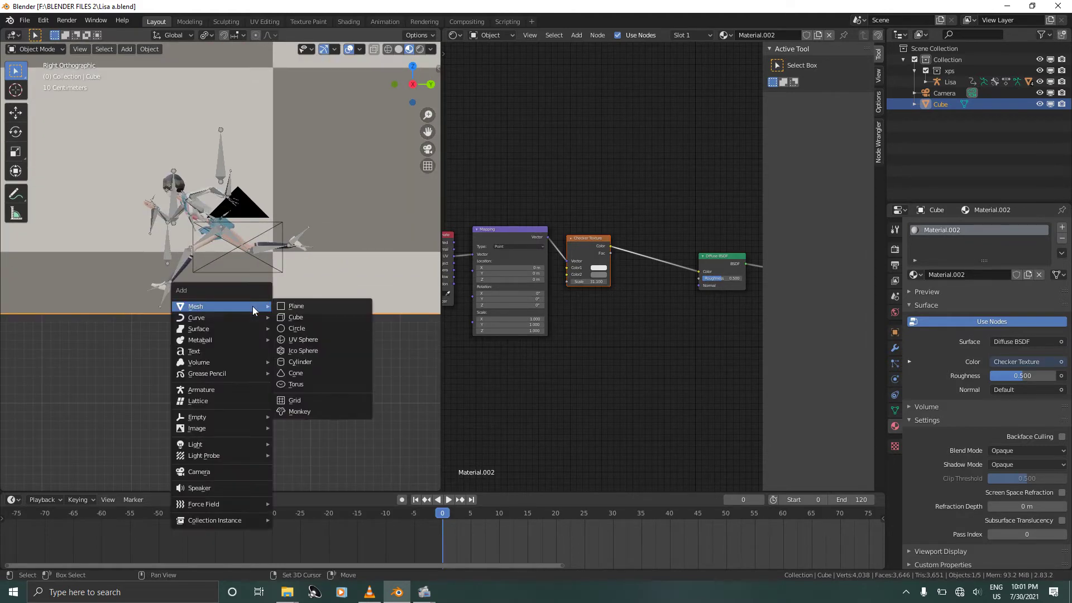
mouse_move(213, 417)
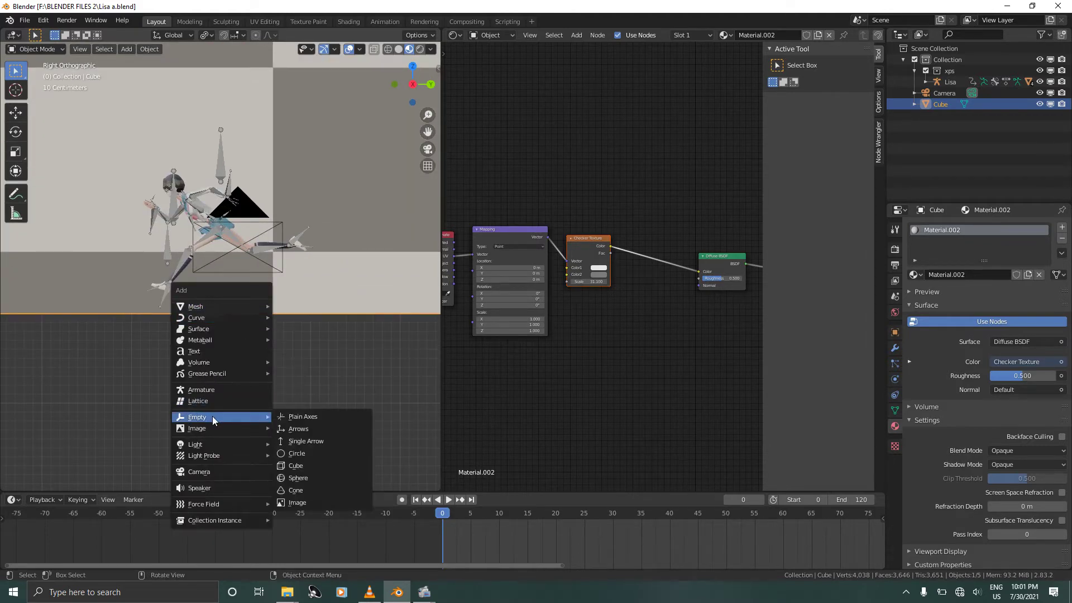
left_click(300, 480)
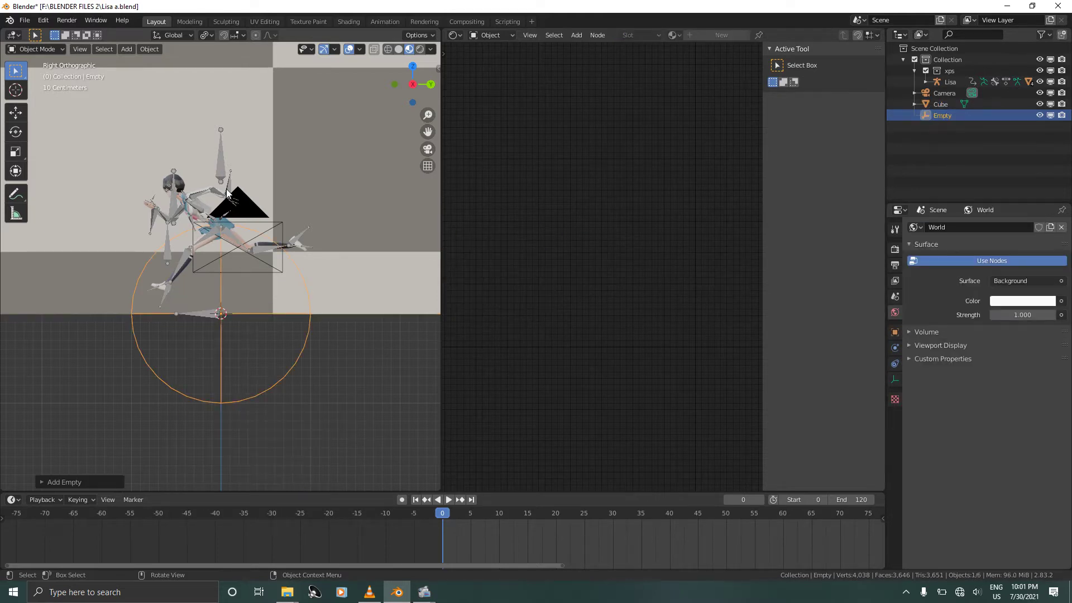
Hide the room cube and turn the node area into a 3D viewport with front view.
left_click(1039, 104)
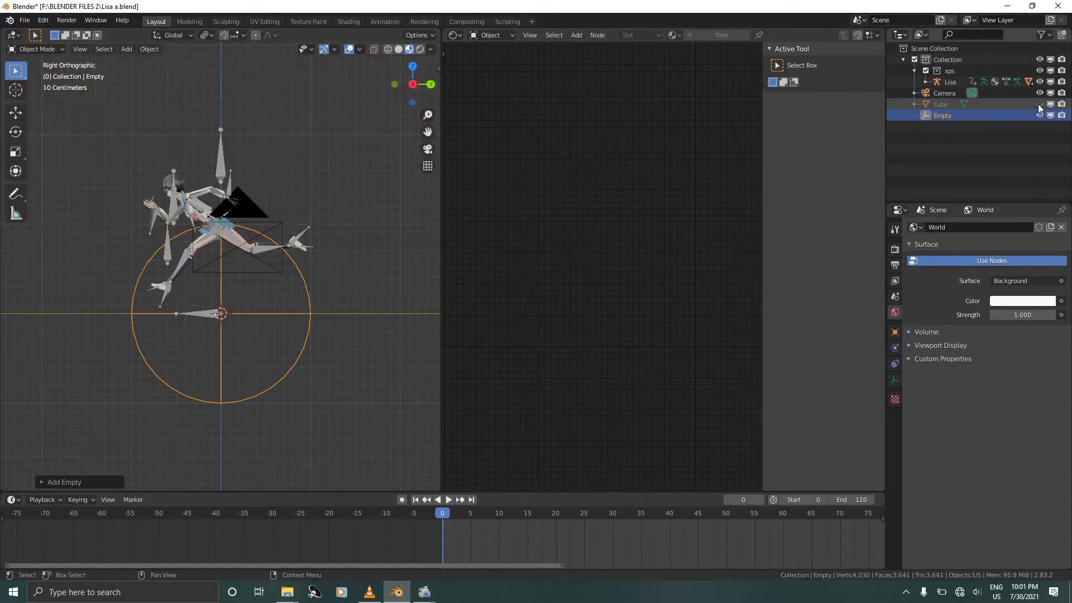
left_click(454, 35)
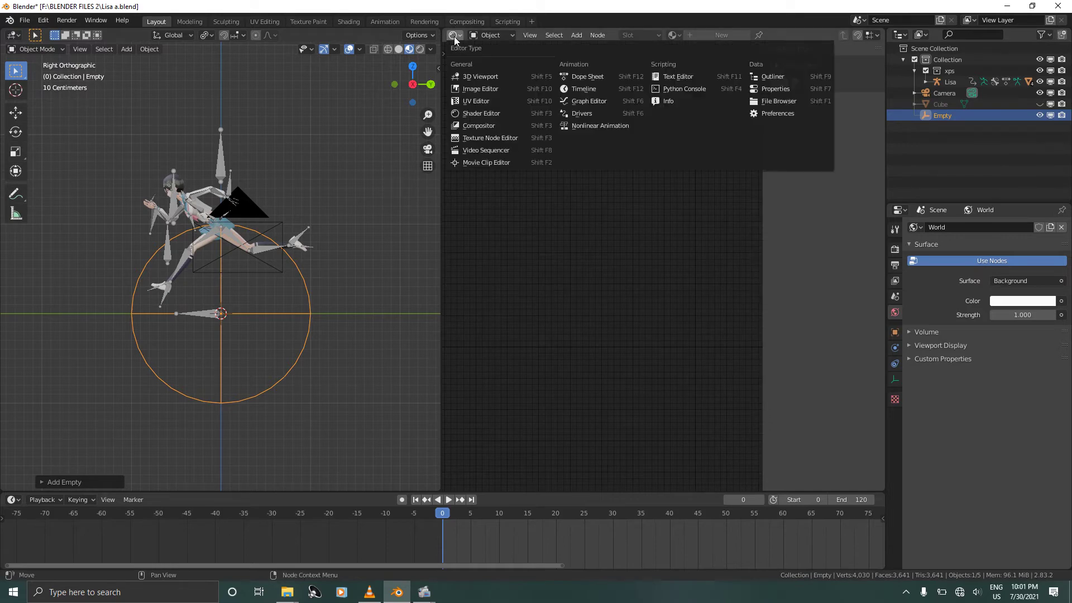
left_click(468, 79)
key("KP_1")
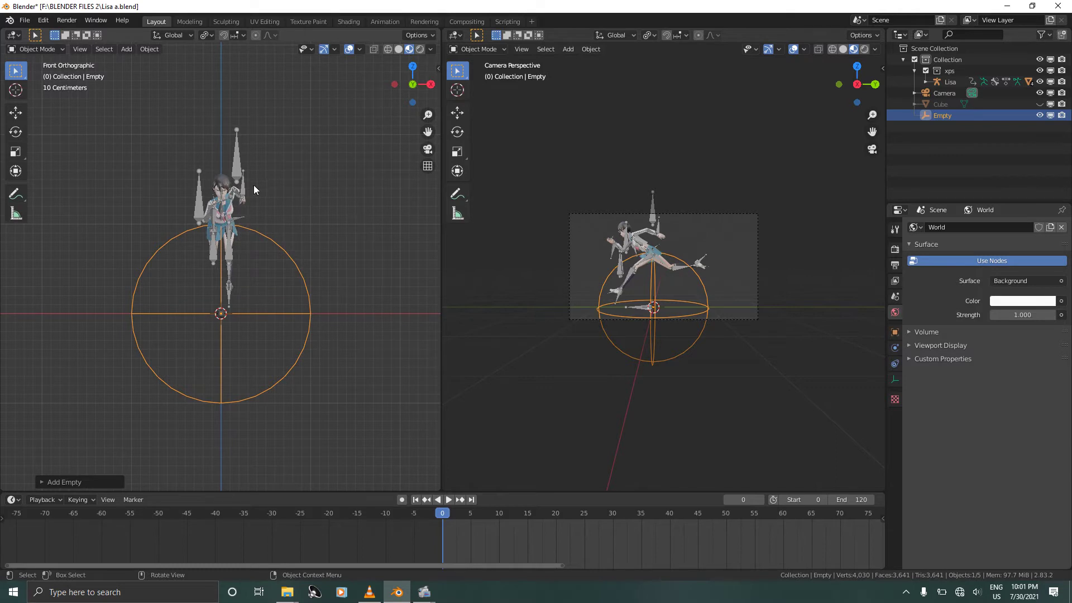
Put the Lisa armature in Pose Mode, apply the T-Pose from the pose library, return to Object Mode.
left_click(239, 160)
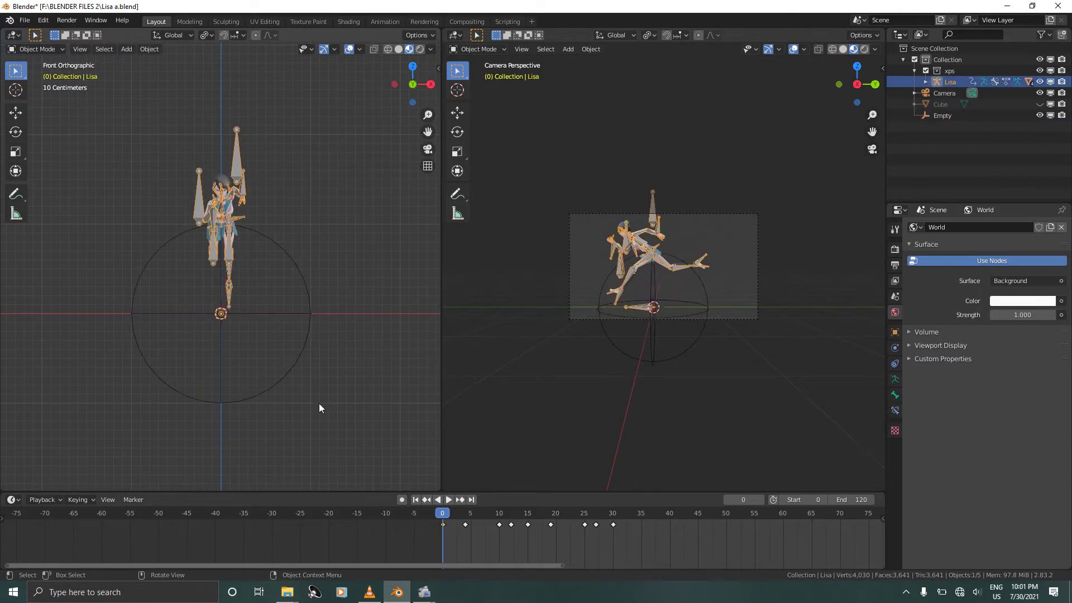
key("ctrl")
key("ctrl+Tab")
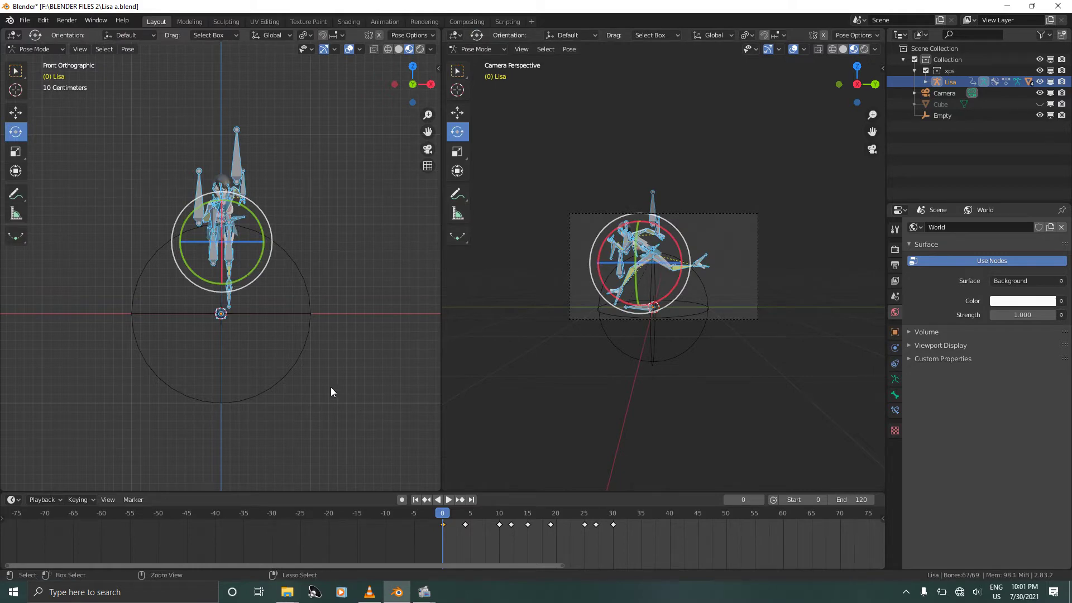
key("ctrl+s")
left_click(895, 379)
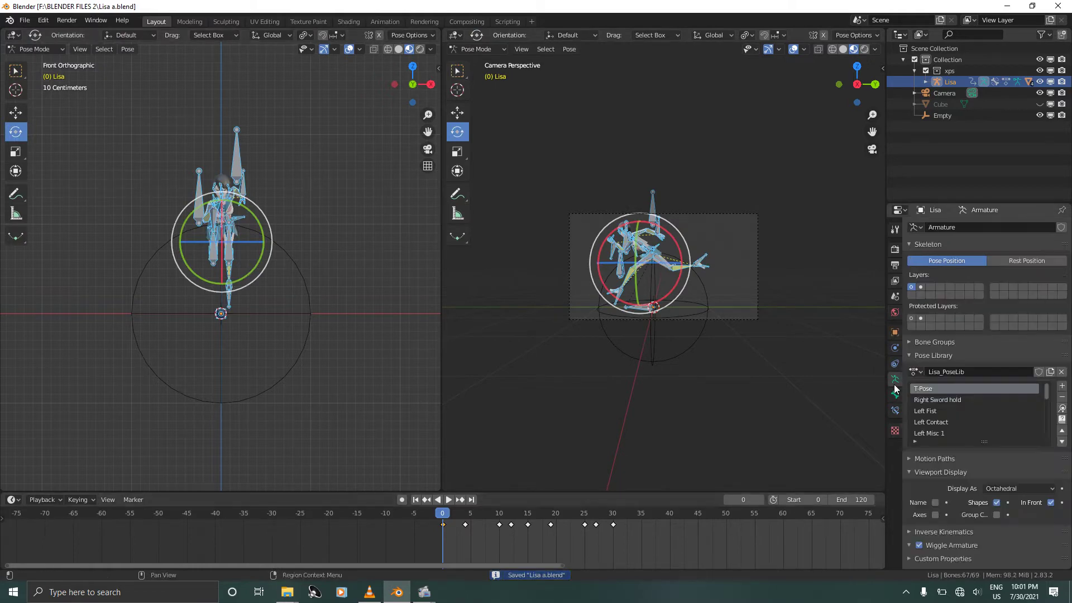
left_click(1063, 409)
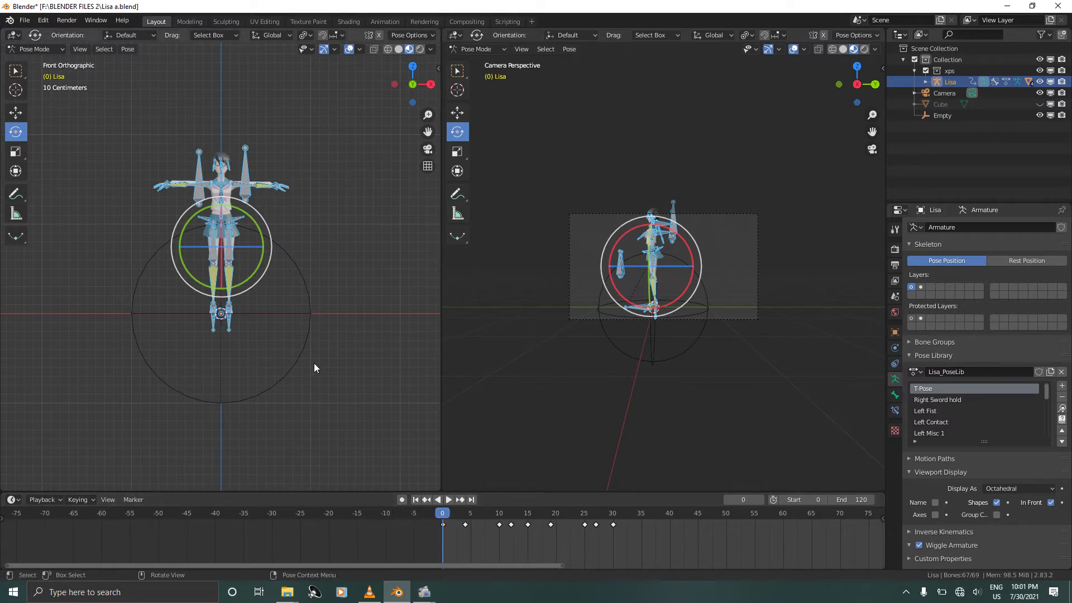
key("ctrl+Tab")
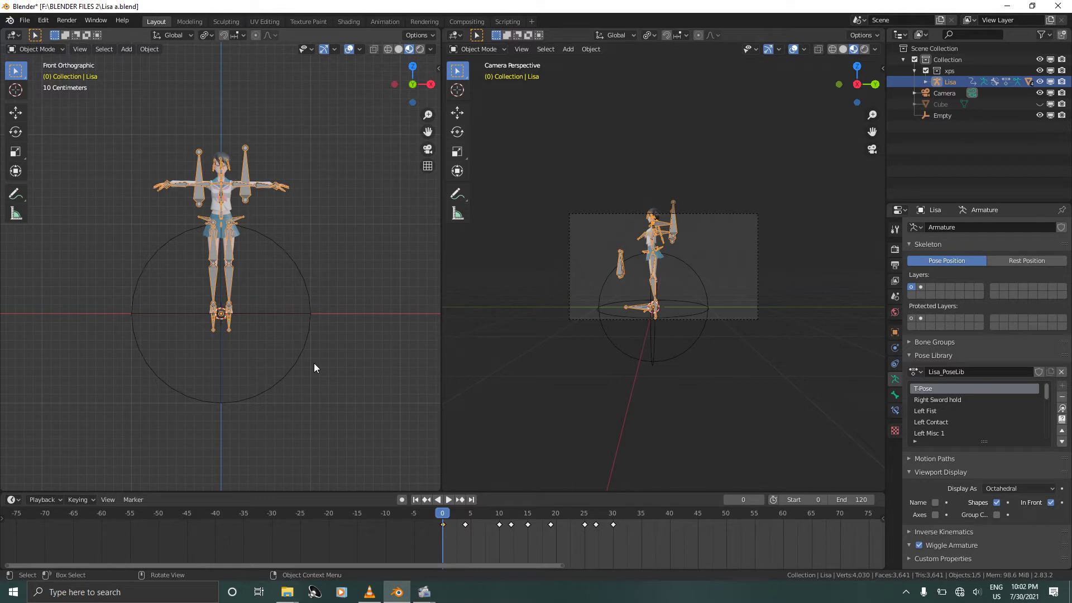
Raise the sphere empty about 1.06 m along Z, scale it about 1.06×, then select Lisa.
key("ctrl+s")
key("ctrl+Tab")
key("ctrl+Tab")
key("ctrl+Tab")
key("ctrl+Tab")
left_click(304, 322)
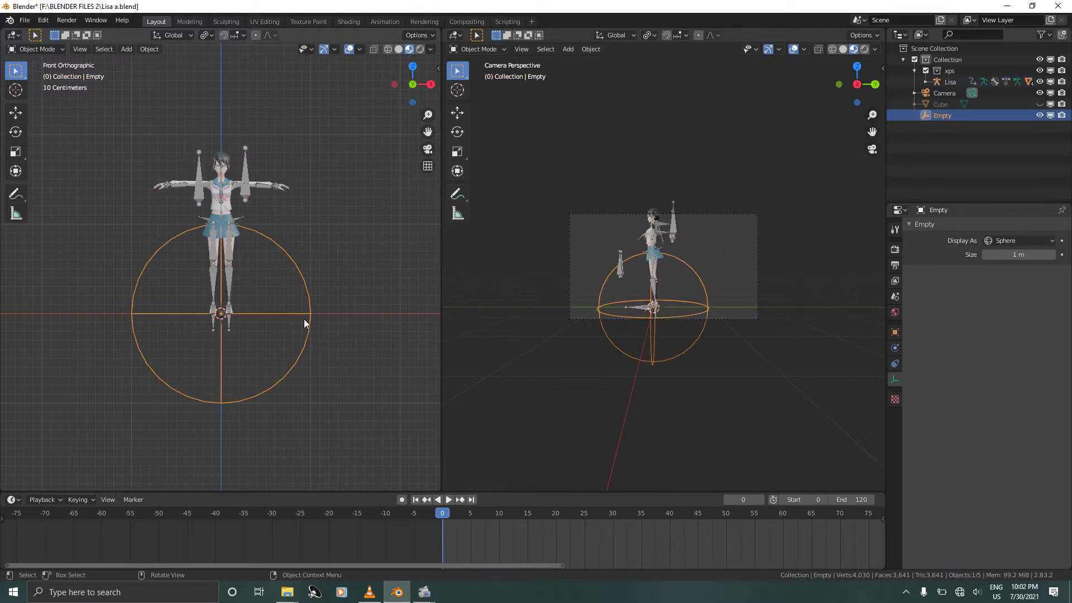
key("g")
key("z")
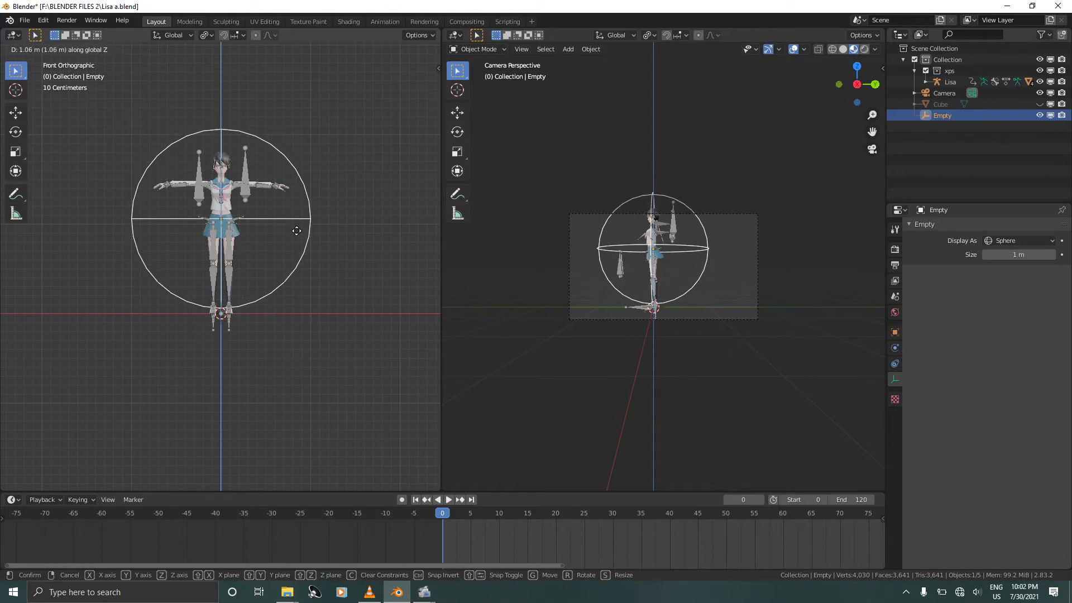
left_click(296, 230)
key("s")
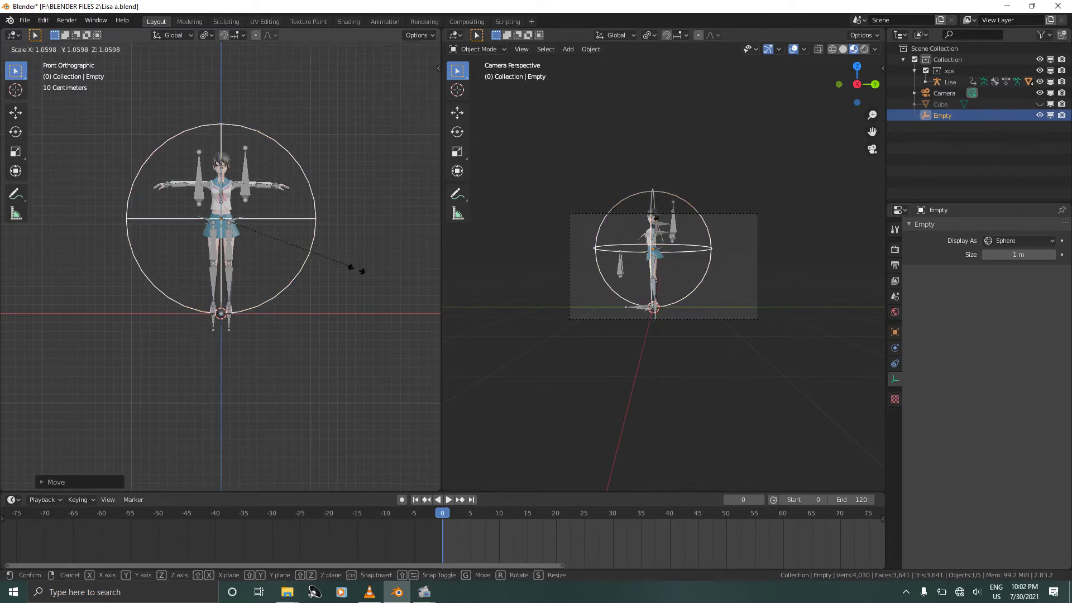
left_click(365, 277)
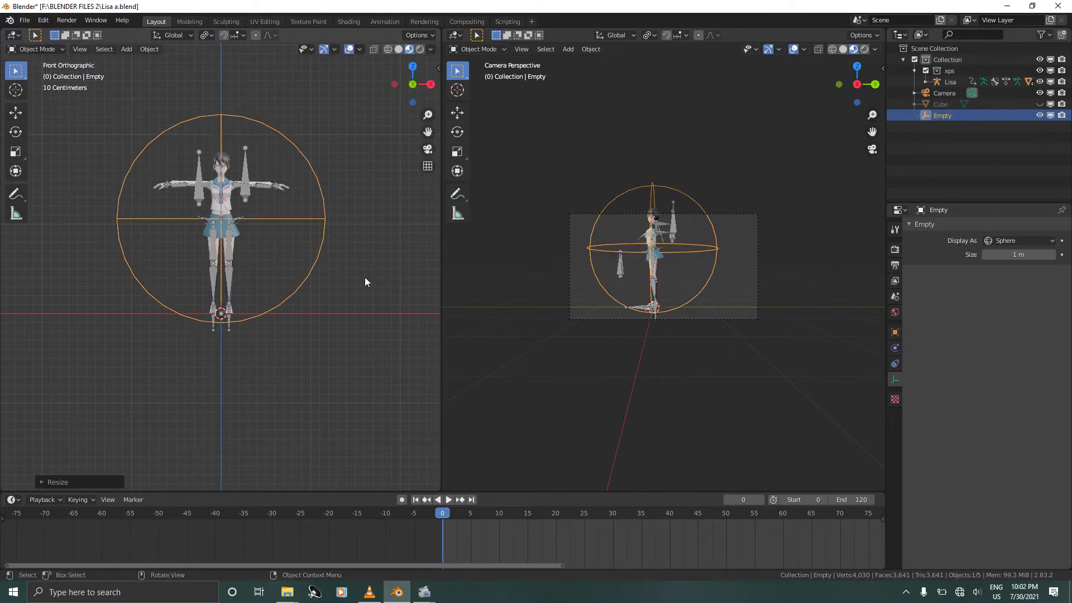
left_click(244, 155)
key("shift")
Parent Lisa to the sphere empty with Ctrl+P > Object, save, and keep only the empty selected.
left_click(311, 163, "shift")
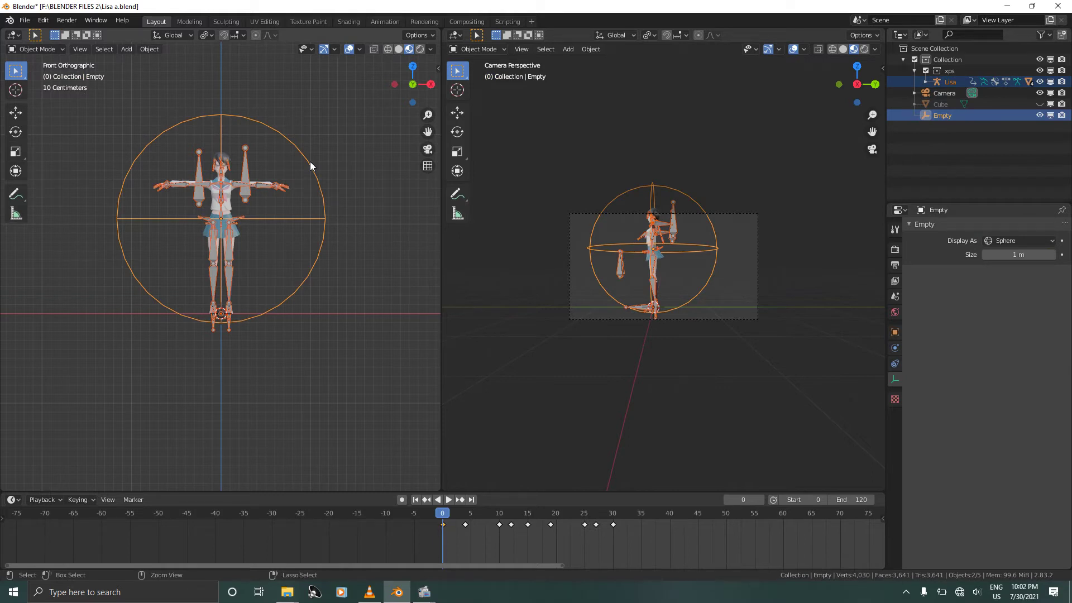
key("ctrl+p")
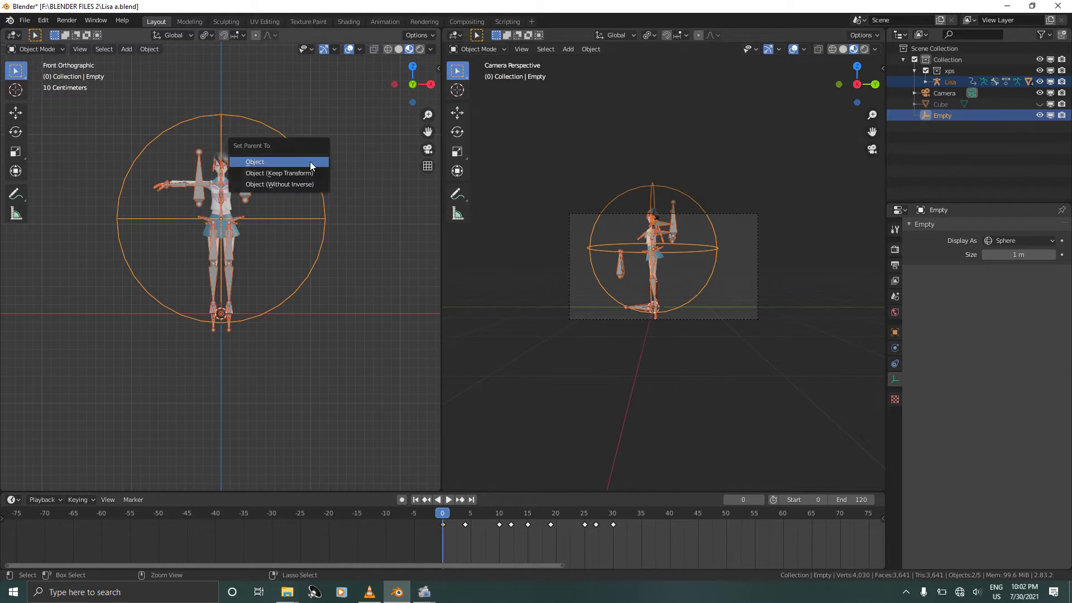
left_click(277, 167)
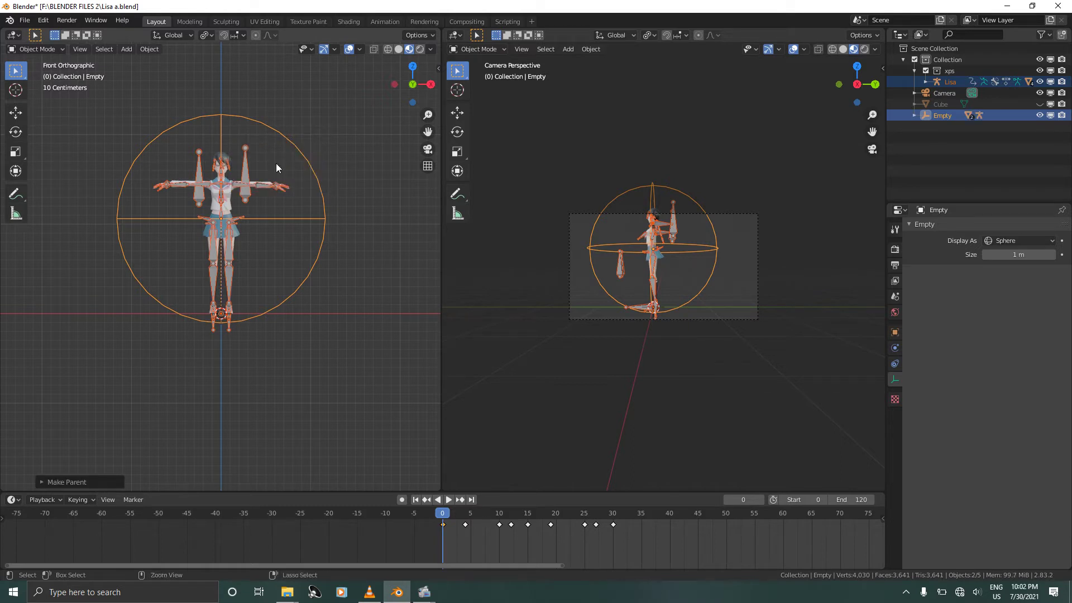
key("ctrl+s")
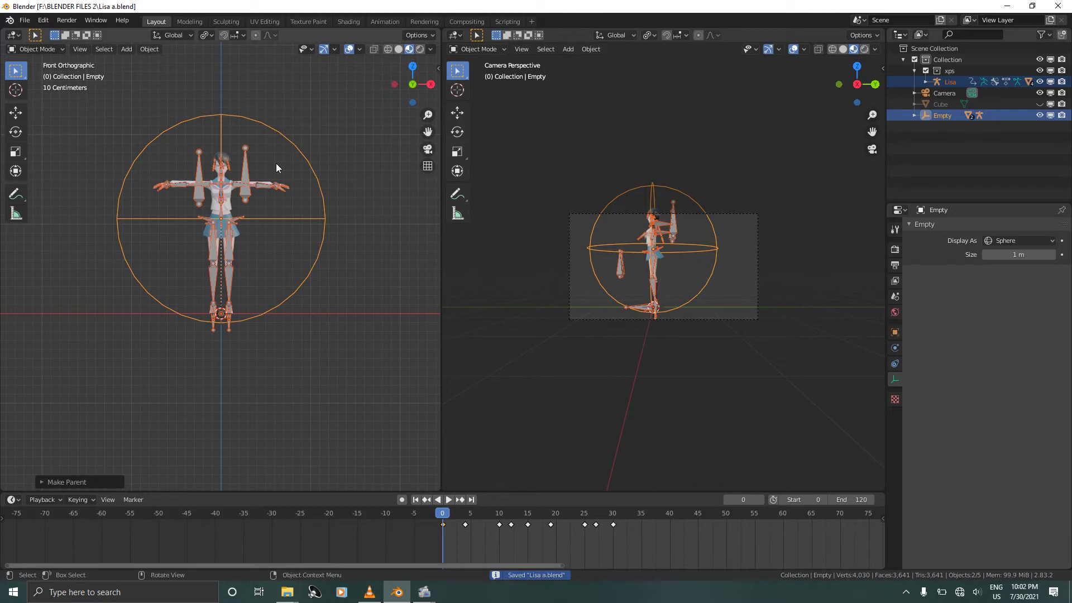
left_click(323, 198)
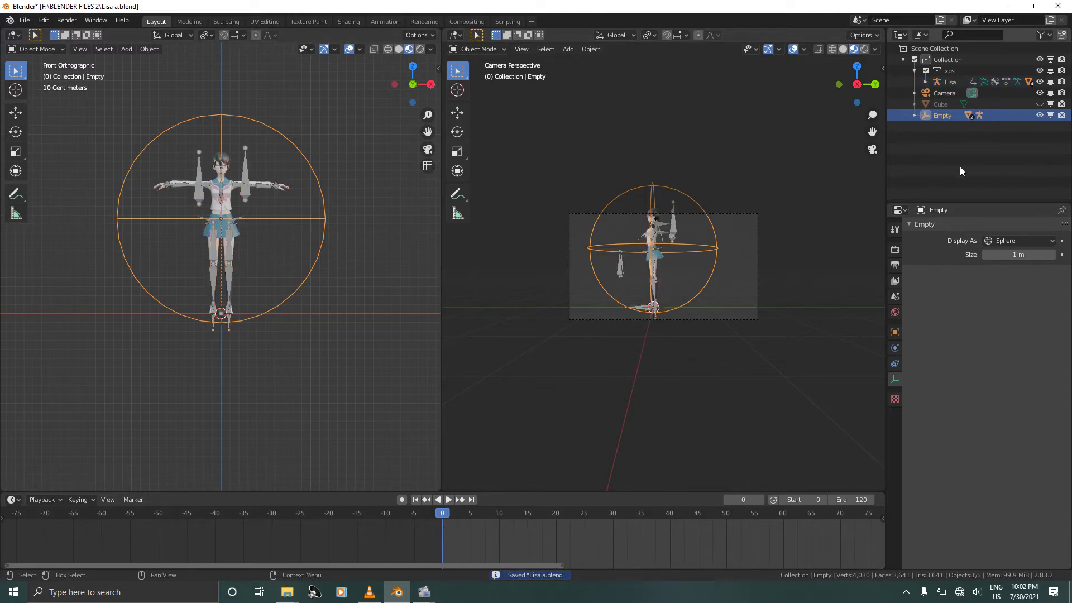
Unhide the checker-textured room and view it from the right side, zoomed out.
left_click(1040, 104)
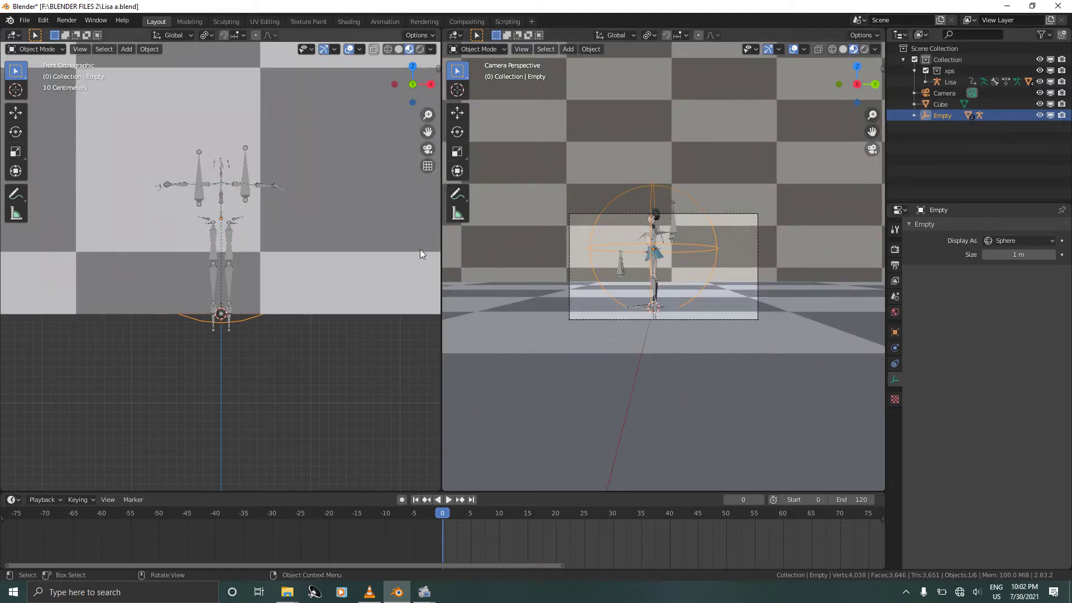
key("KP_3")
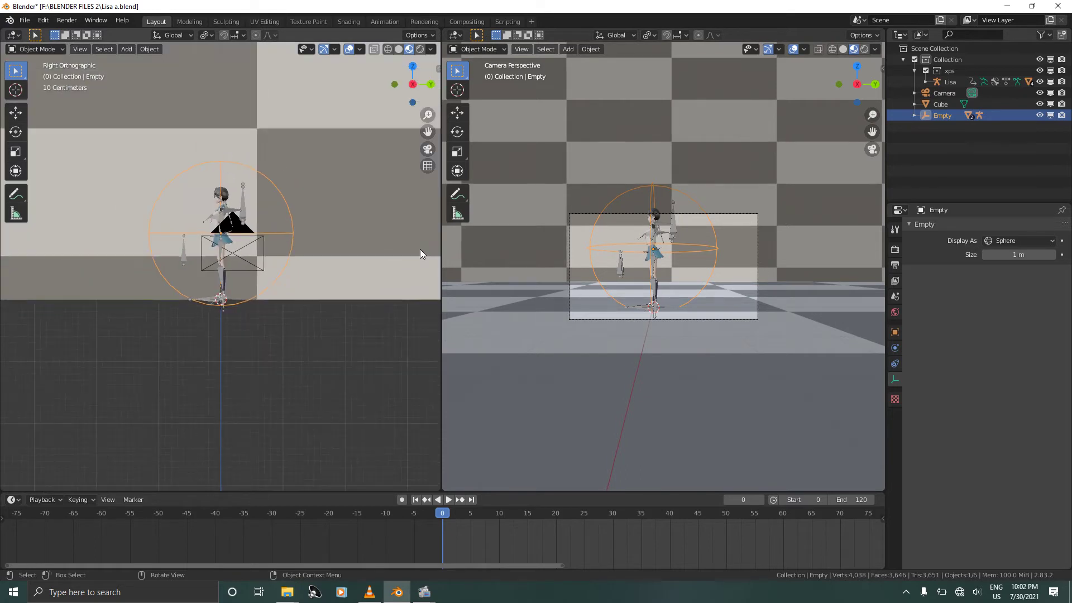
scroll(420, 249, "down", 6)
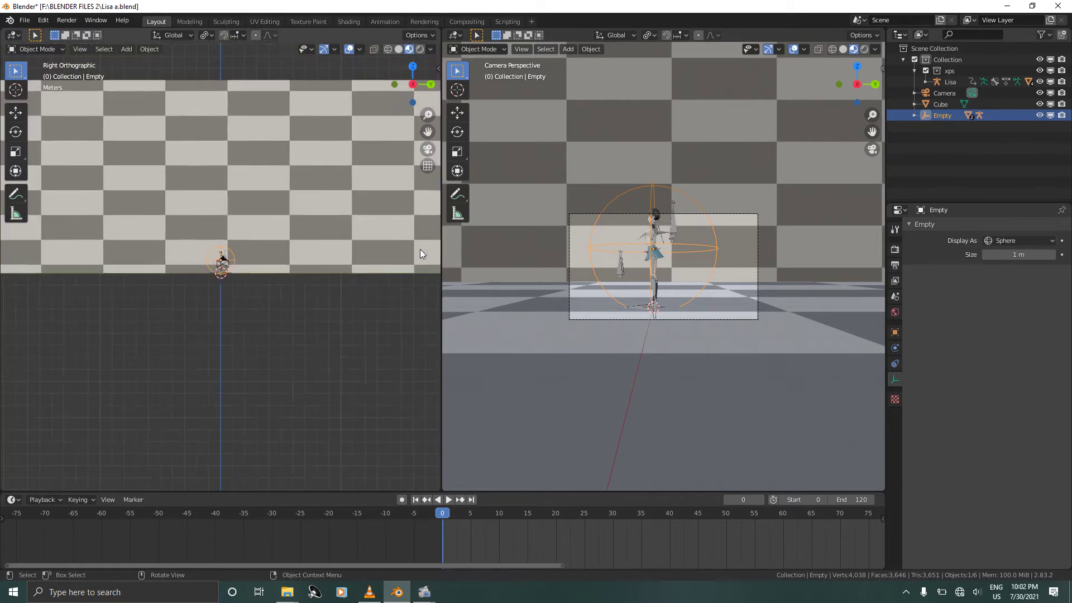
scroll(420, 249, "down", 1)
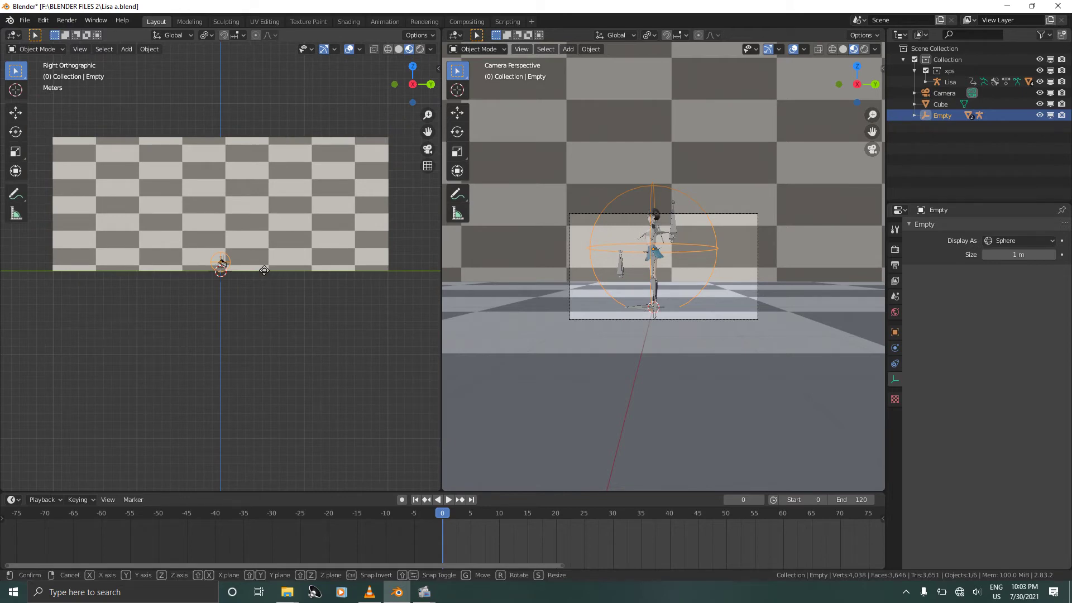
Move the empty 17.95 m along Y to the room's end and keyframe LocRotScale at frame 0.
key("g")
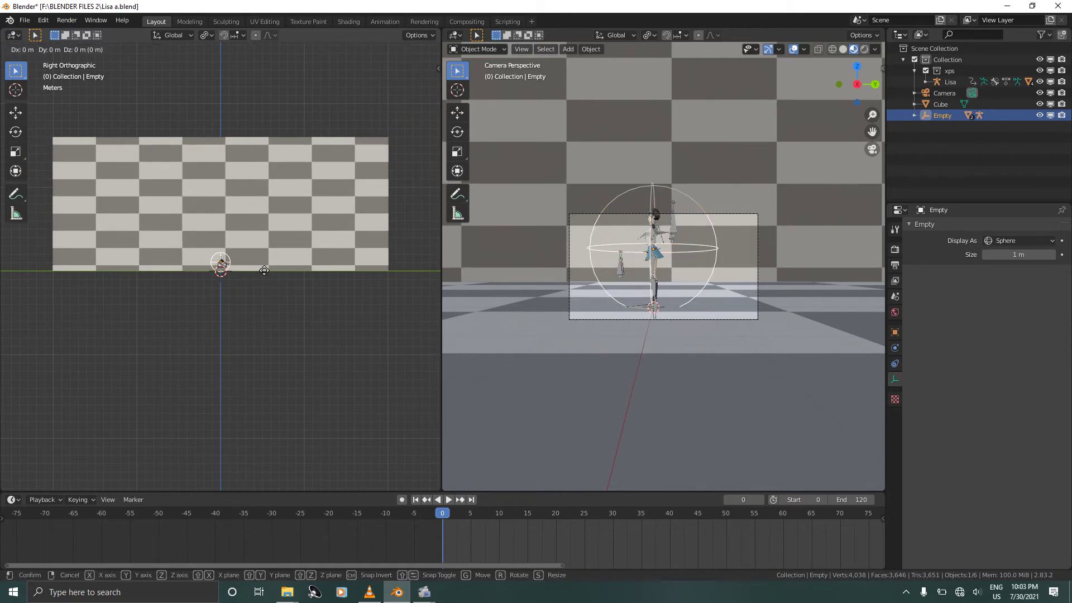
key("y")
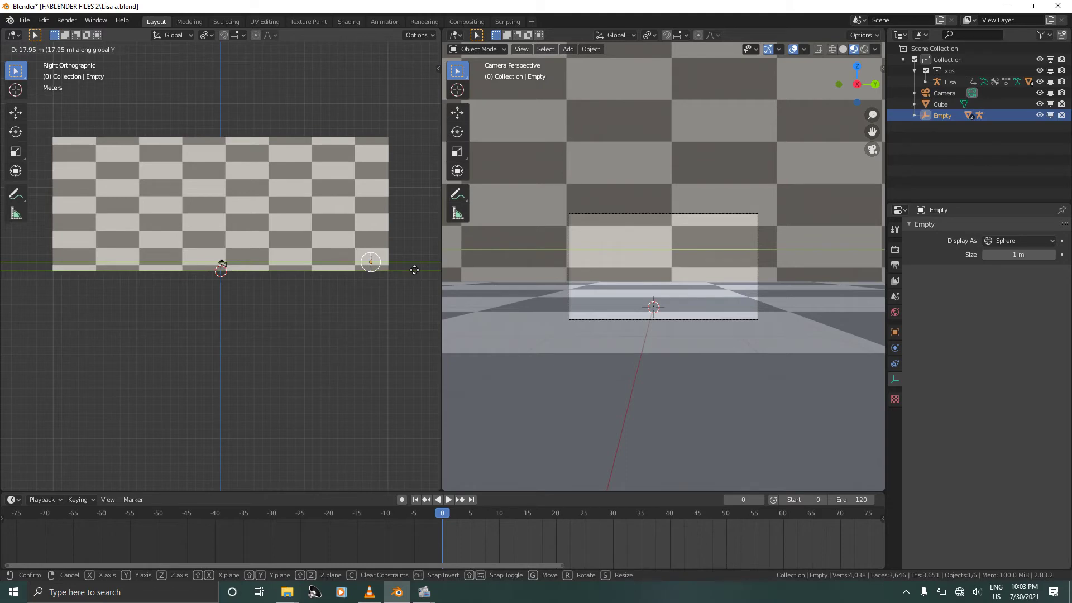
left_click(415, 269)
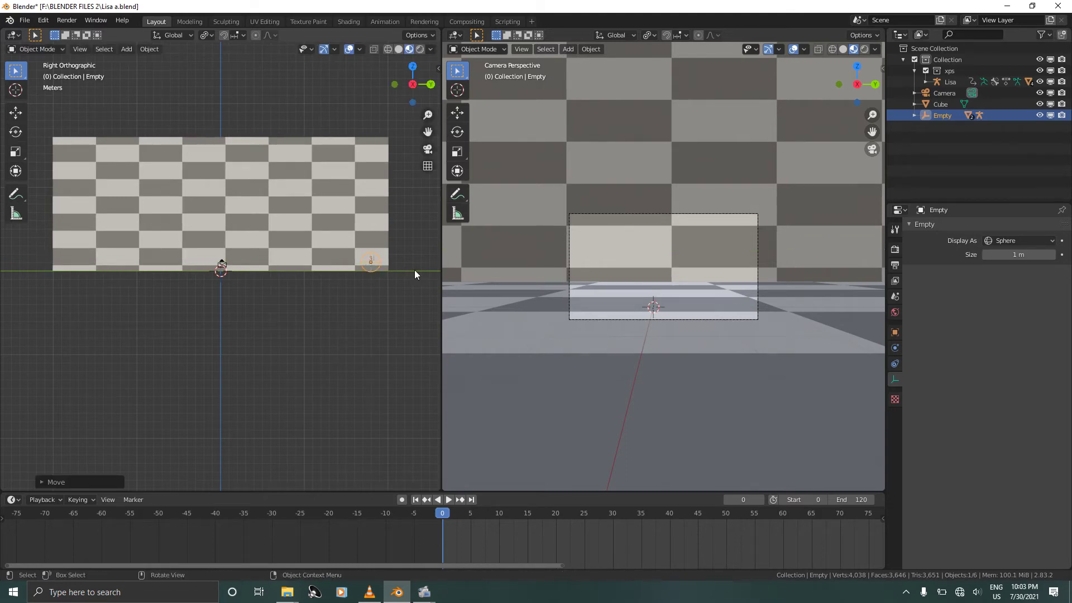
key("i")
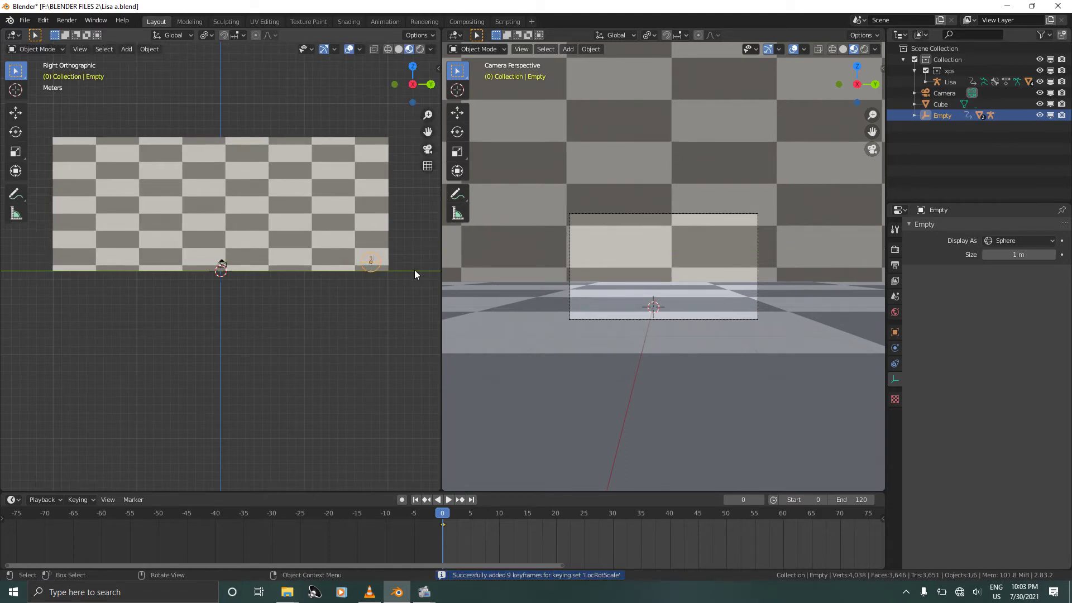
Turn on the Thirds composition guides in the camera's viewport display settings.
left_click(712, 213)
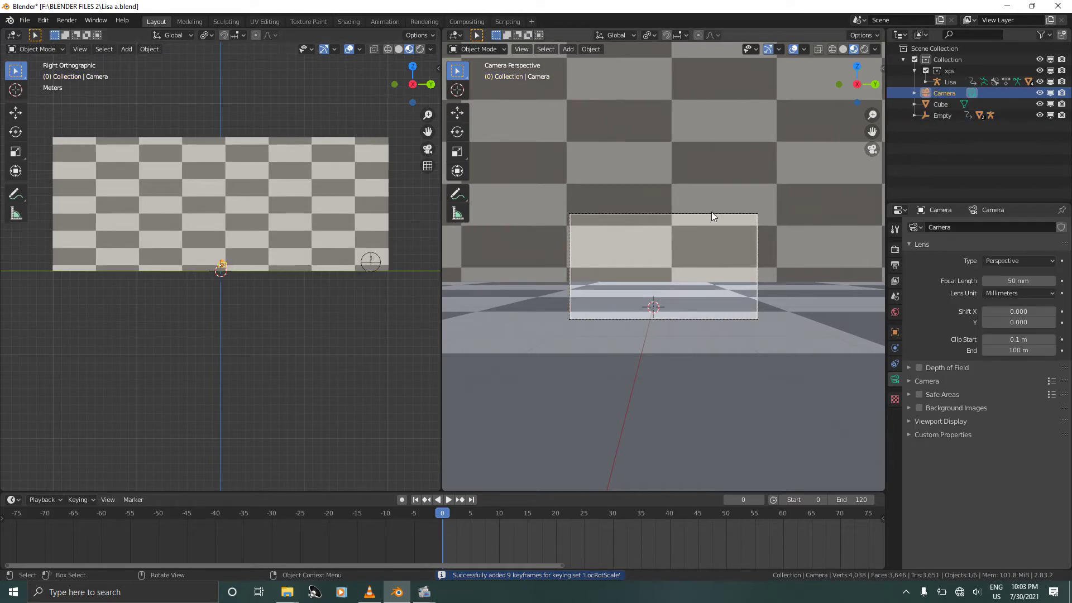
left_click(911, 422)
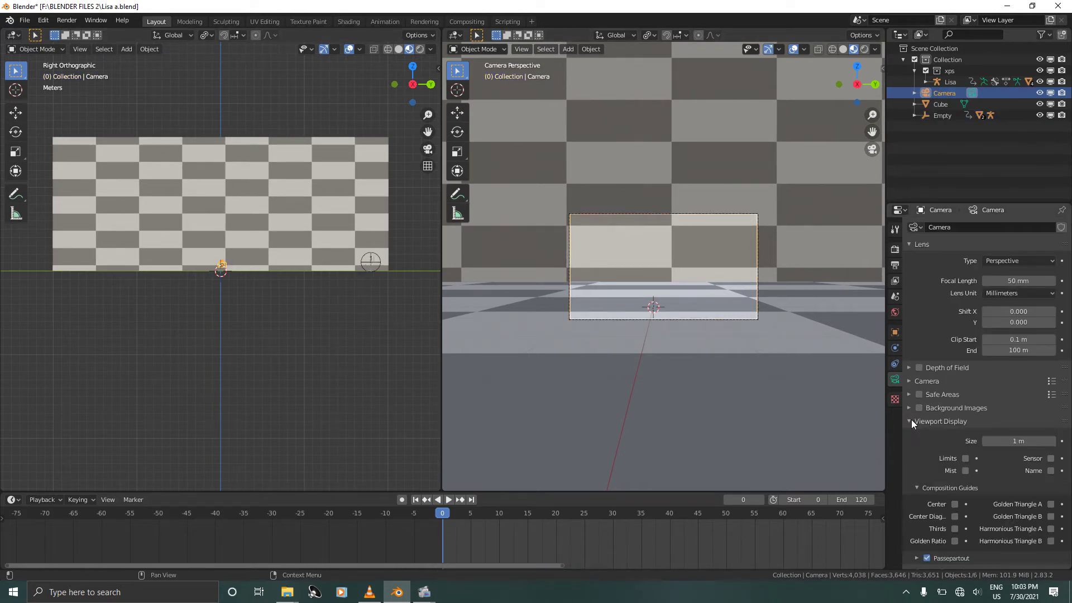
left_click(954, 529)
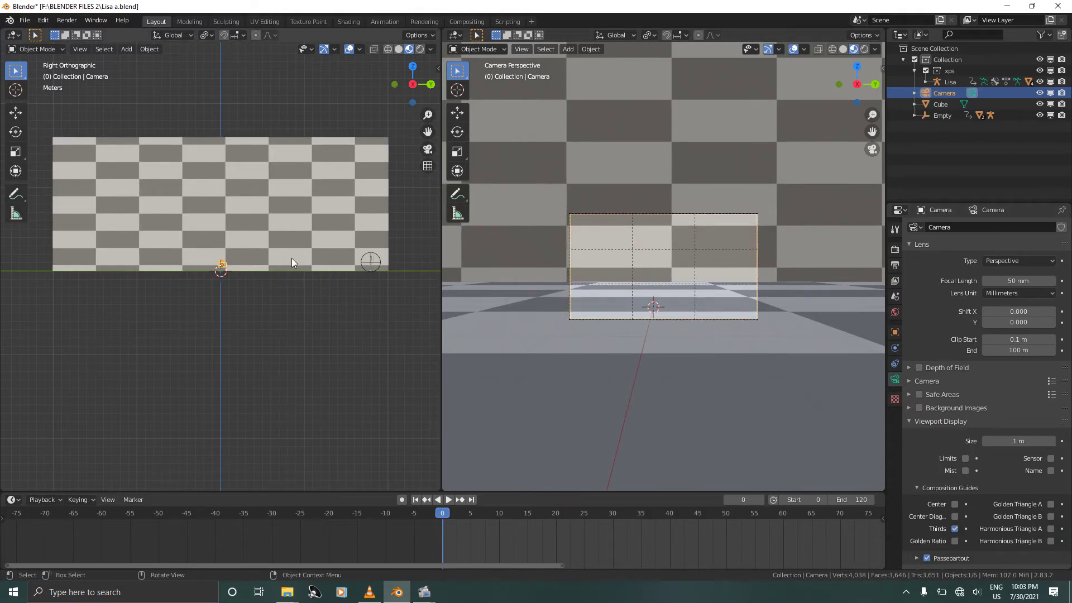
Move the camera about 17.75 m along Y to frame the running character.
key("g")
key("y")
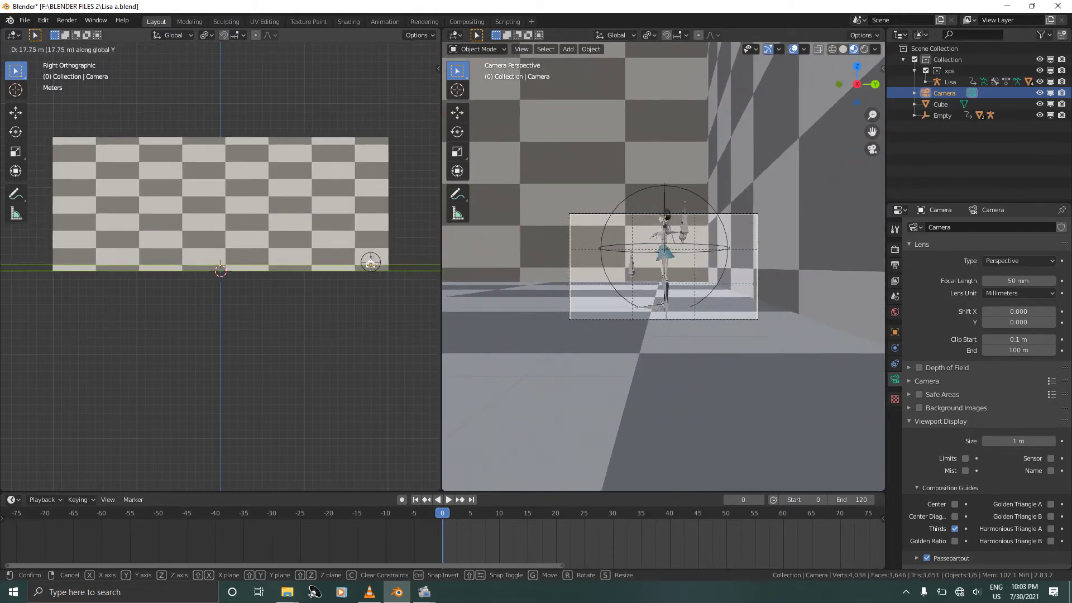
left_click(3, 268)
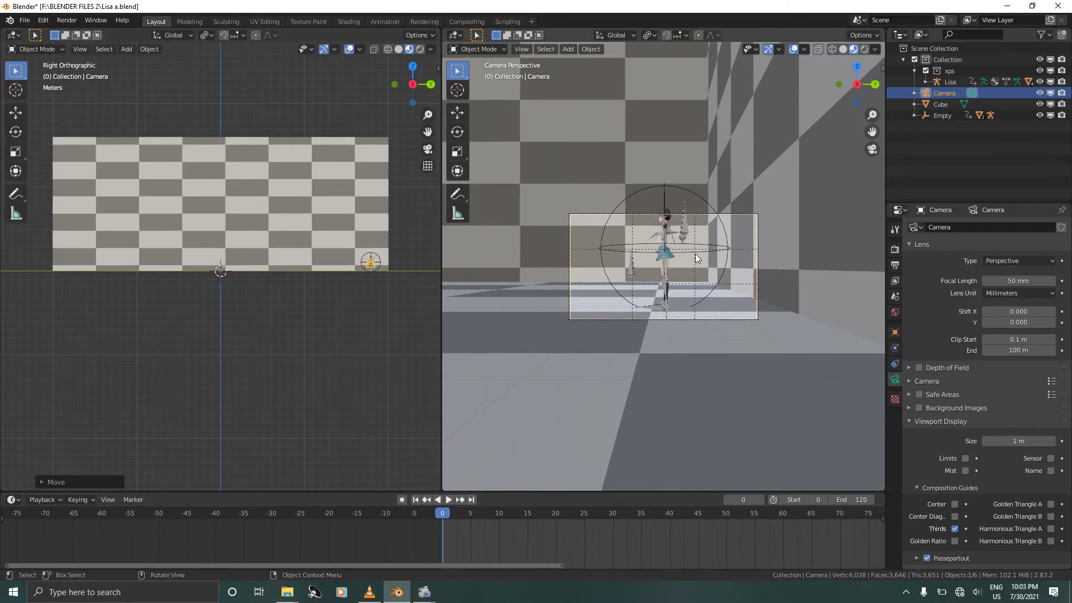
key("ctrl+z")
key("ctrl+z")
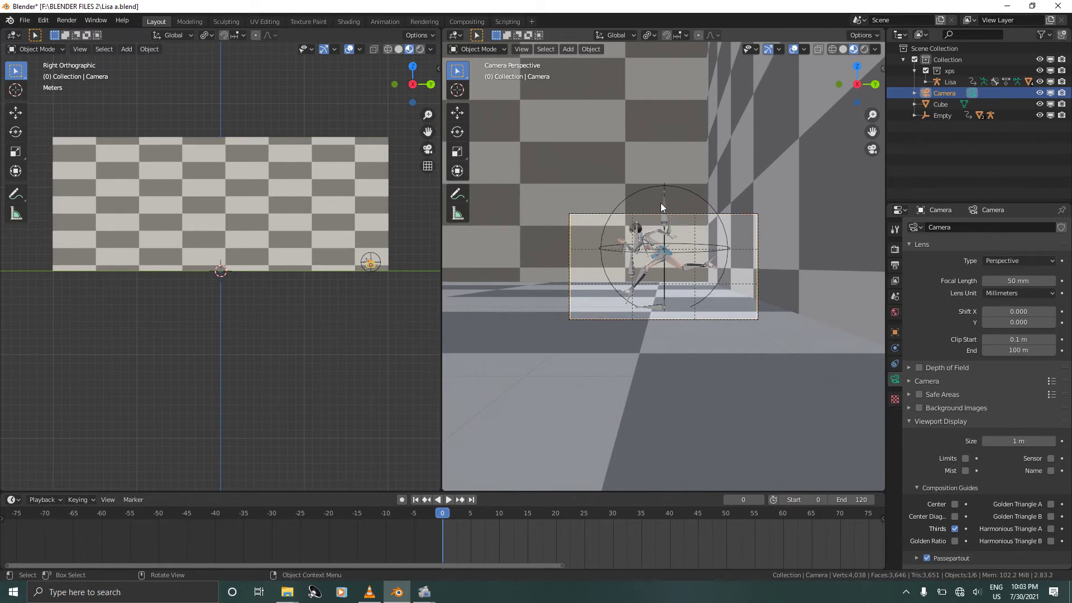
At frame 120, move the sphere Empty along Y to the room's far end and keyframe it.
left_click(699, 192)
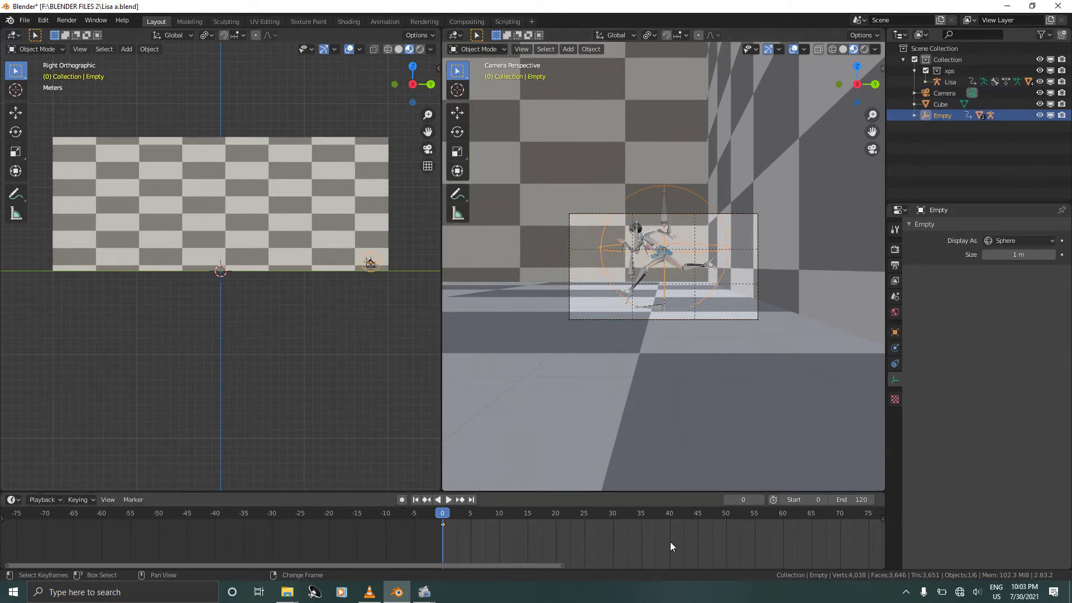
key("shift+Right")
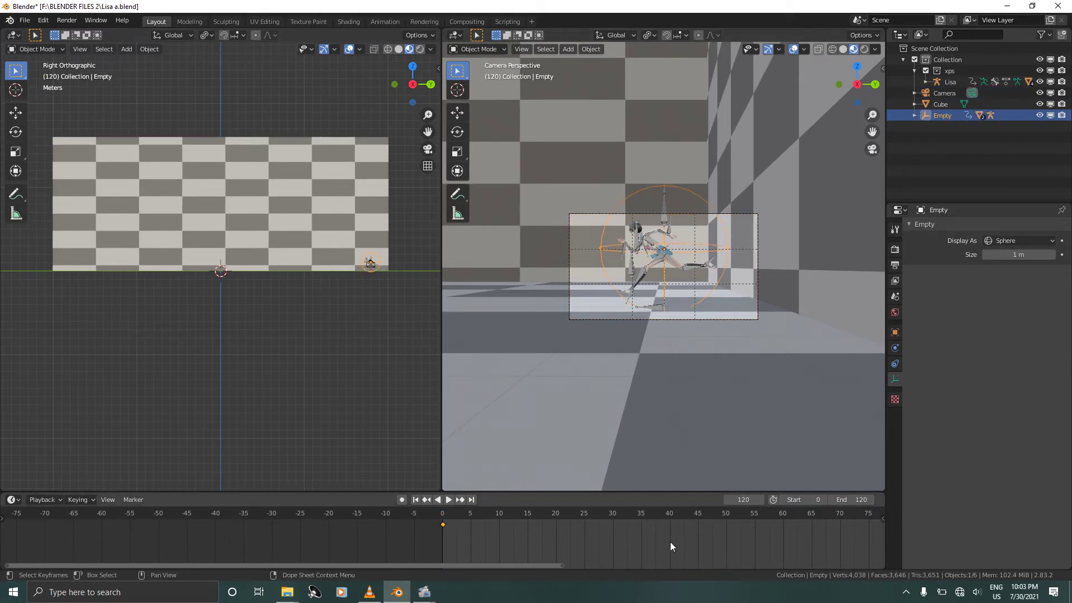
key("KP_Decimal")
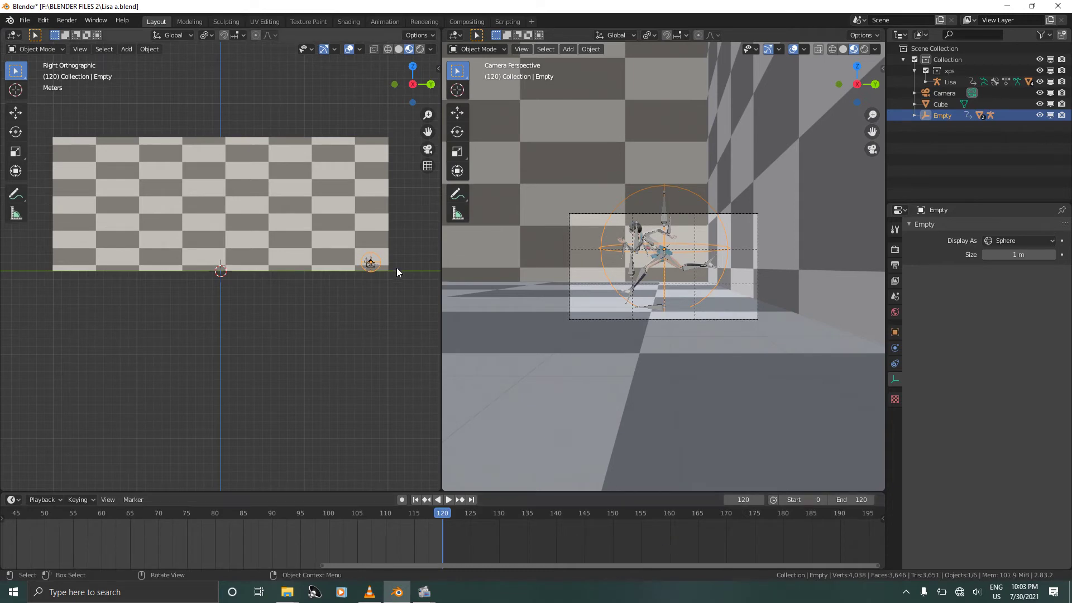
key("g")
key("y")
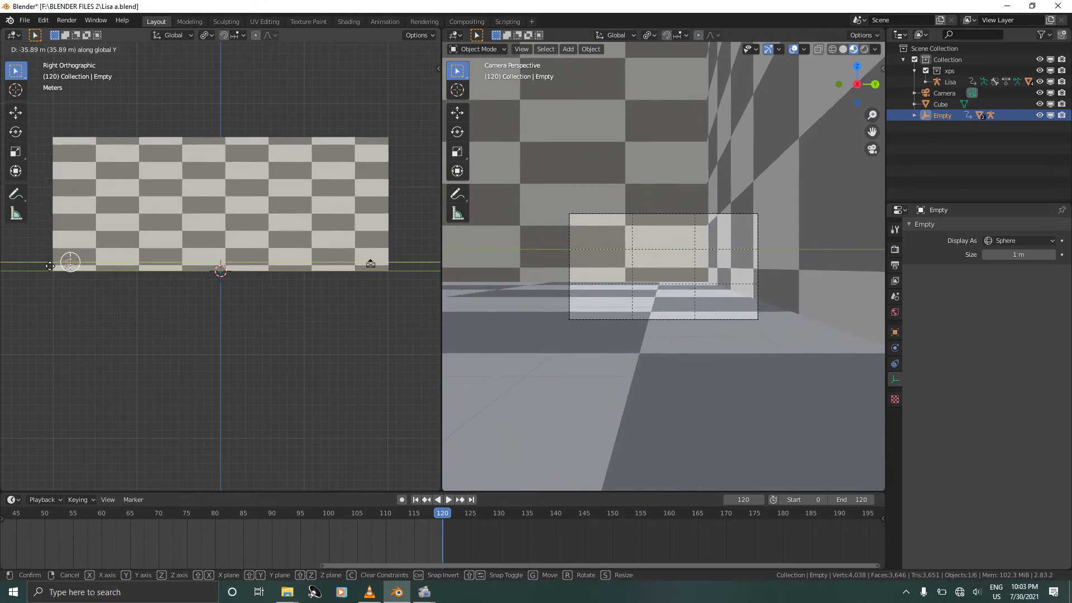
left_click(50, 271)
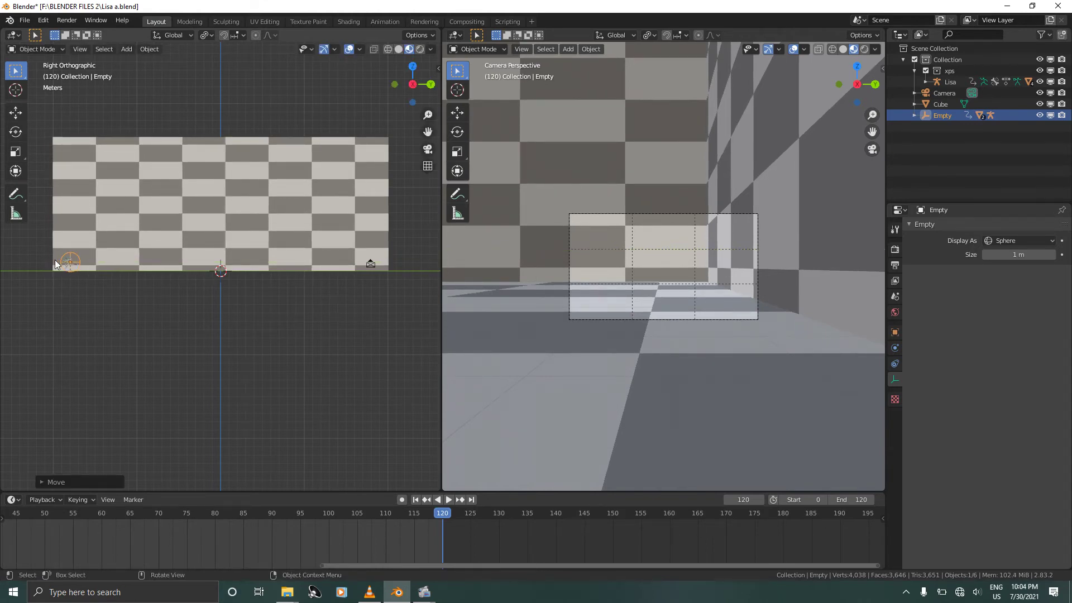
key("g")
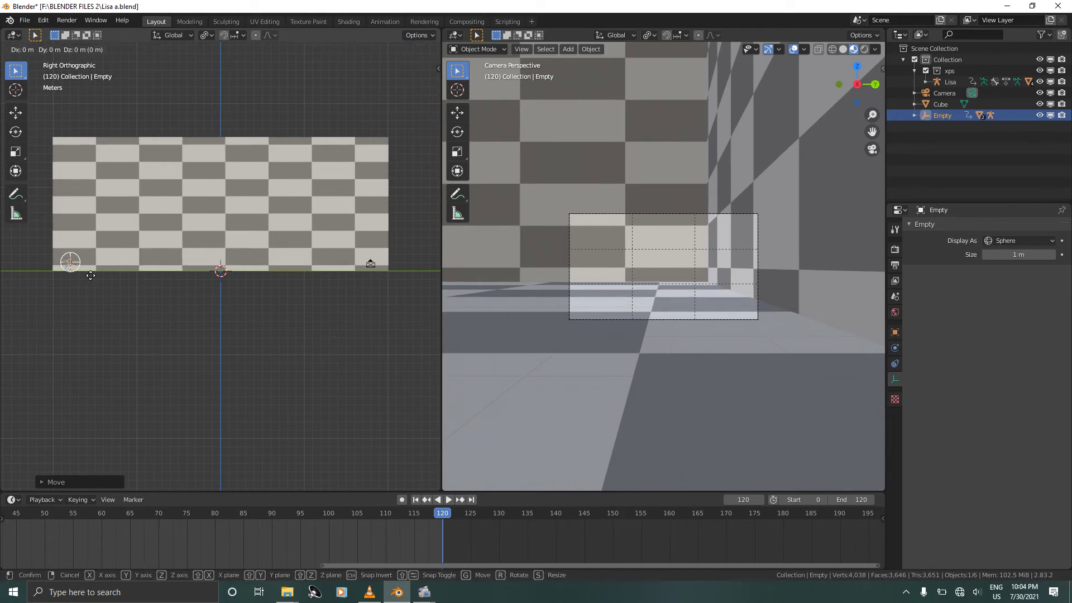
key("y")
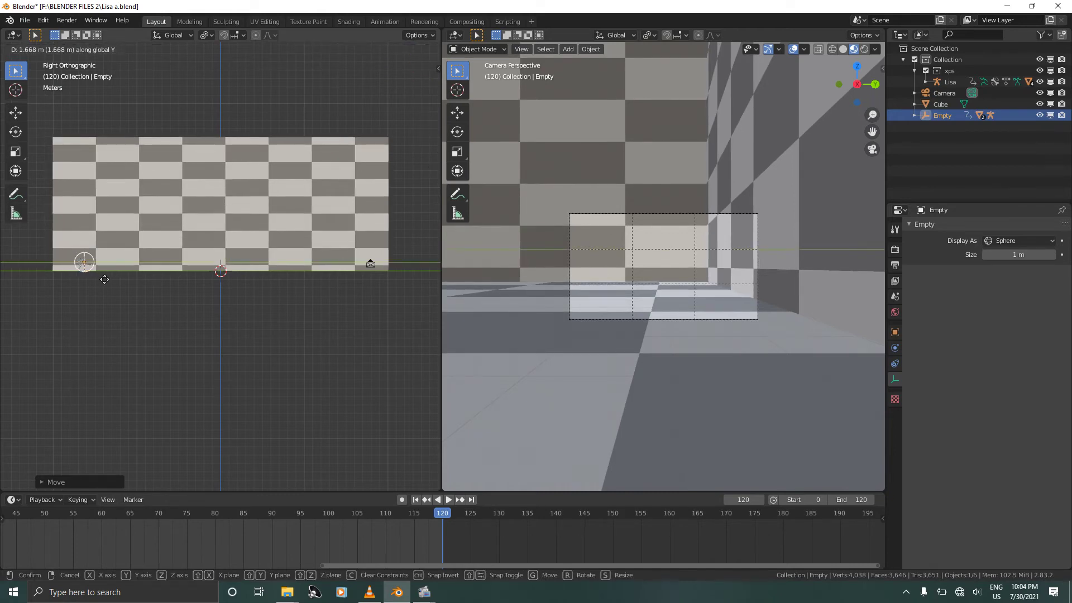
left_click(106, 281)
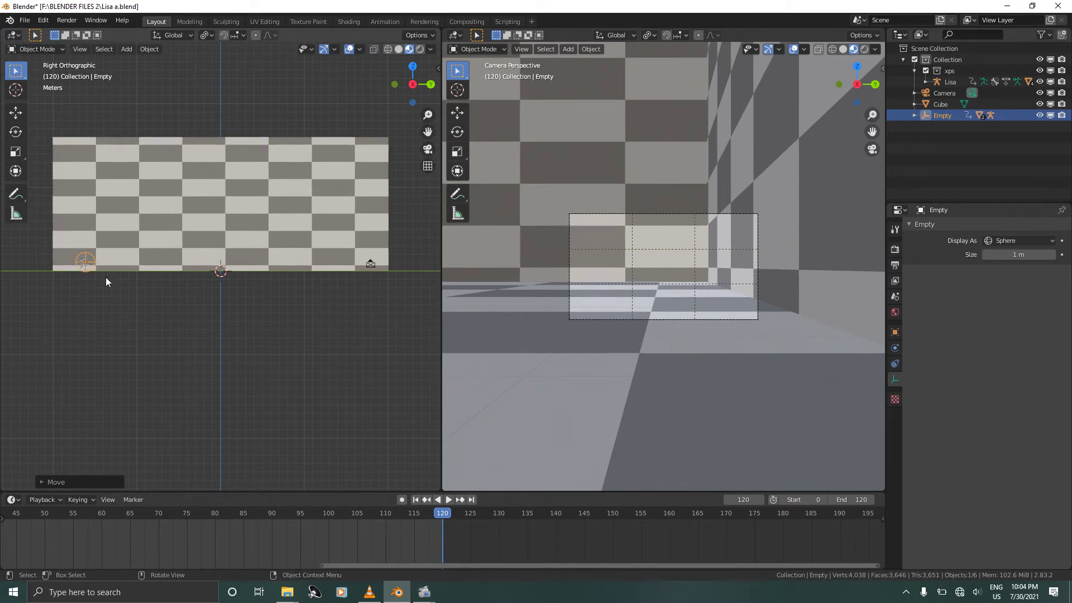
key("i")
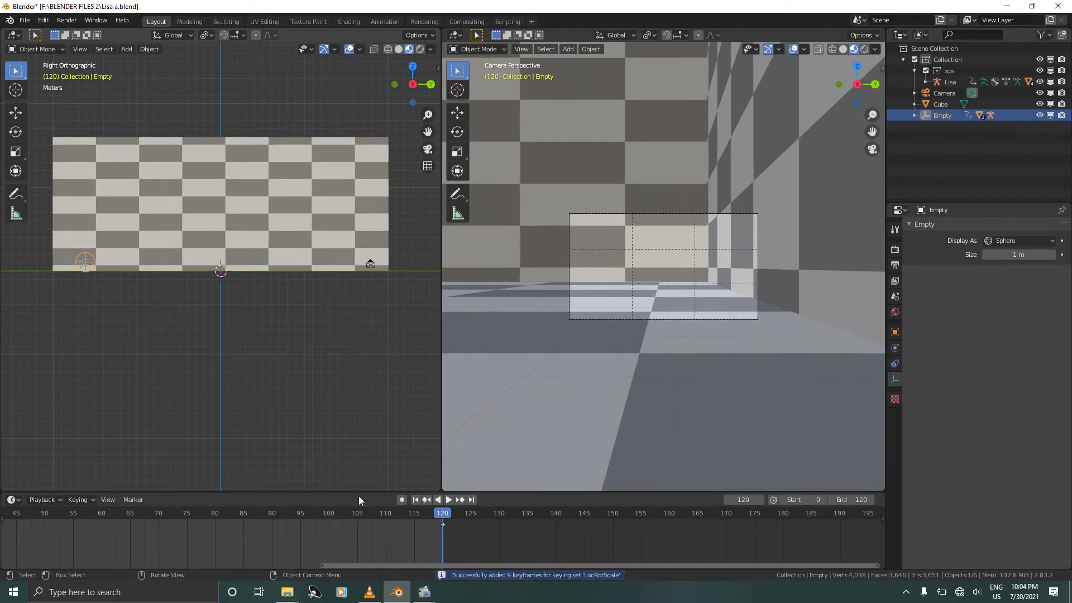
Return to frame 0, save the blend file and recentre the timeline on frame 0.
key("shift+Left")
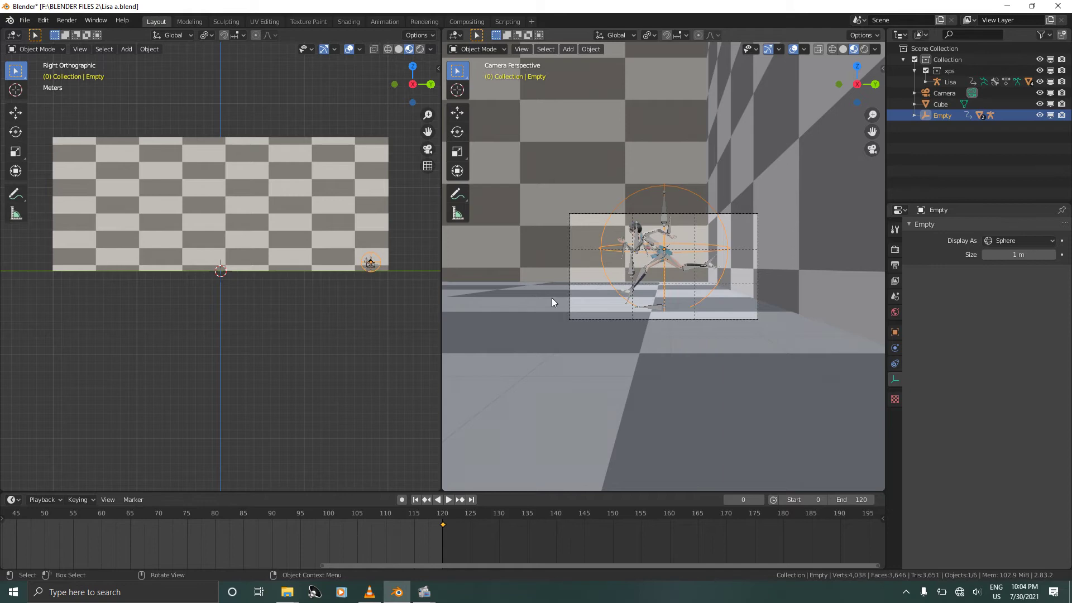
key("ctrl+s")
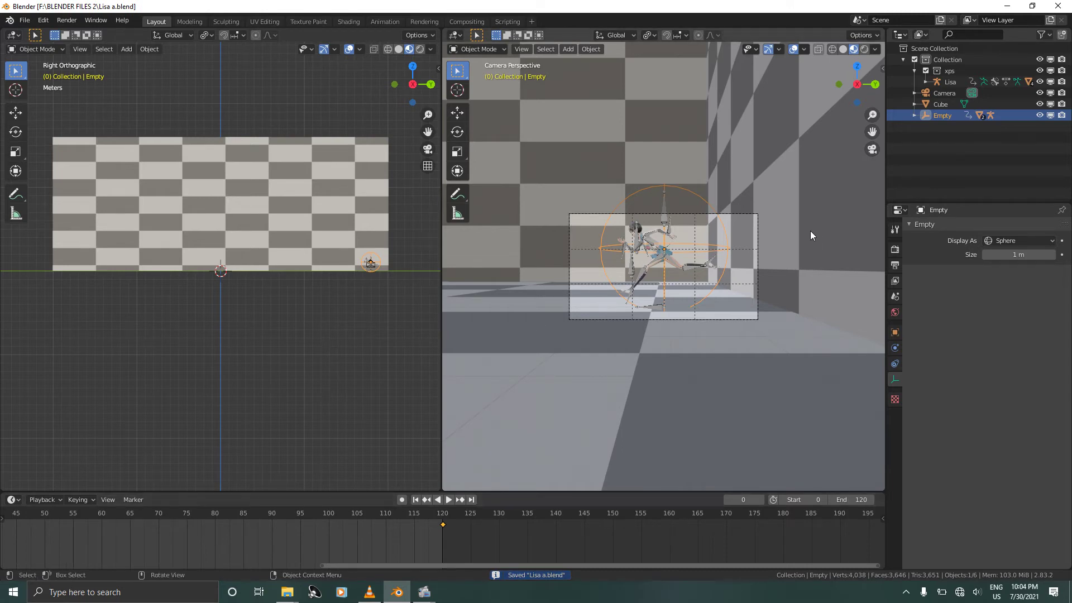
left_click(757, 223)
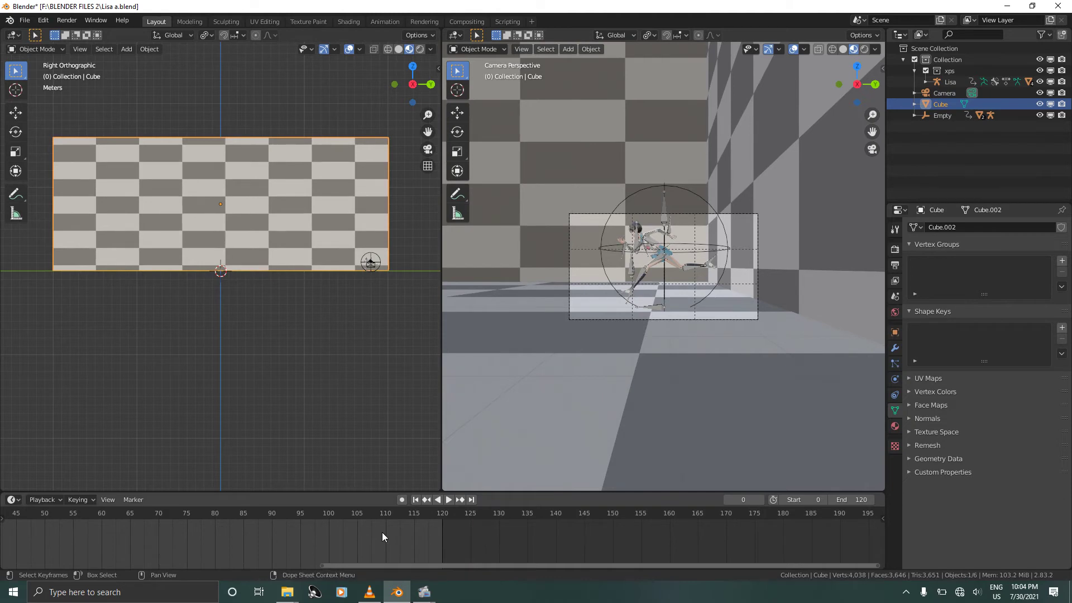
key("KP_0")
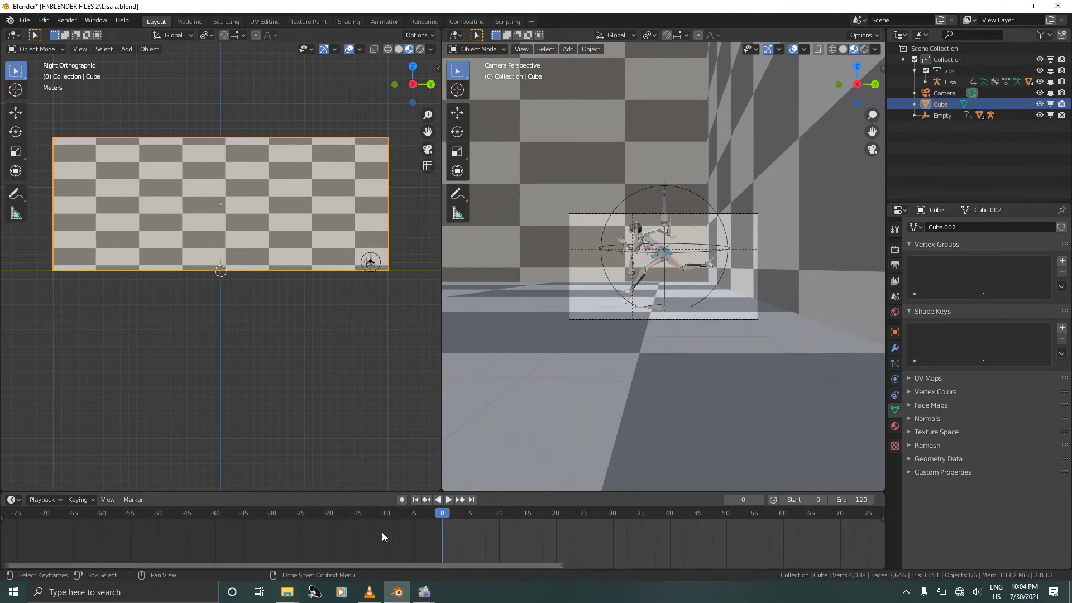
Keyframe the camera's location, rotation and scale at frame 0, then go to frame 59.
left_click(746, 216)
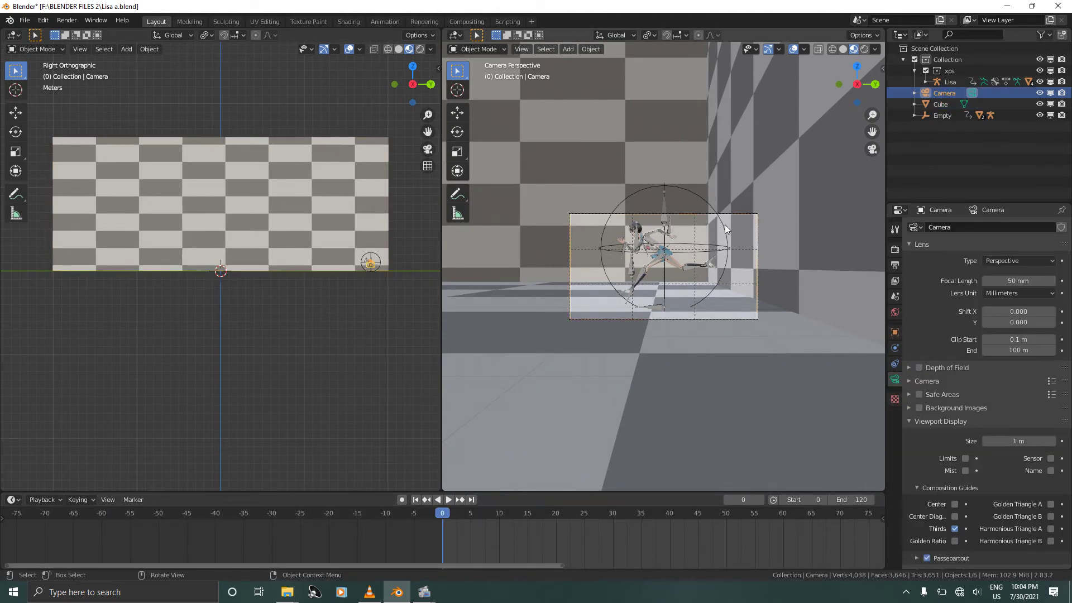
key("i")
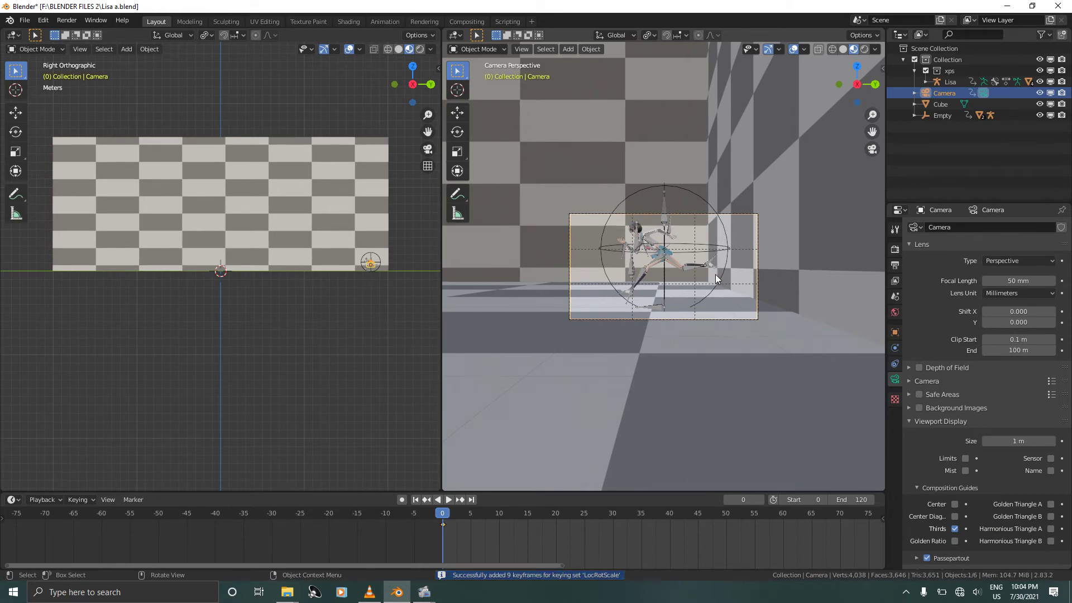
left_click(778, 517)
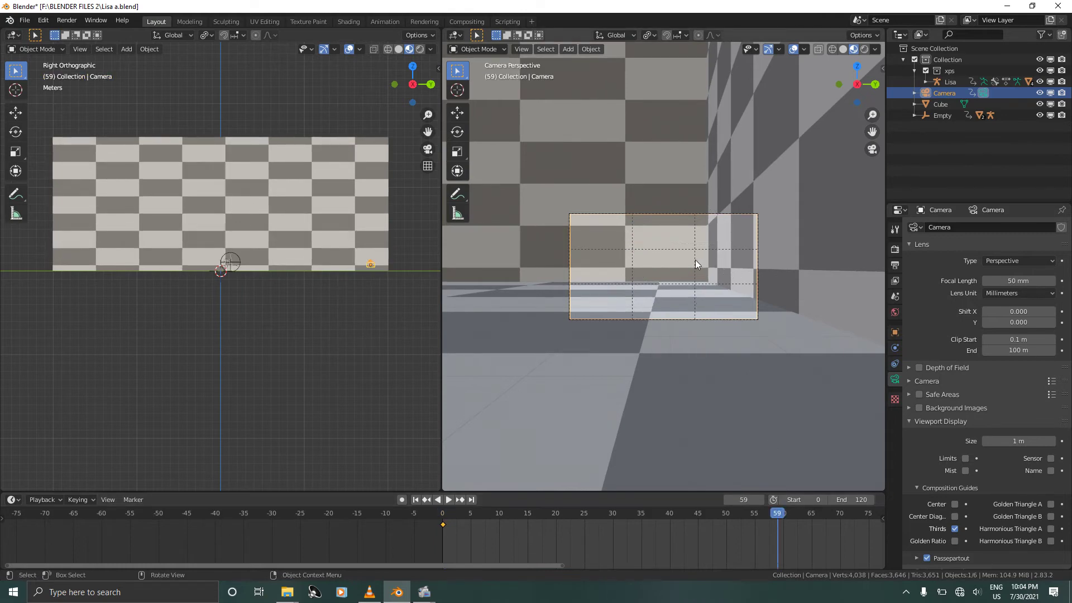
key("g")
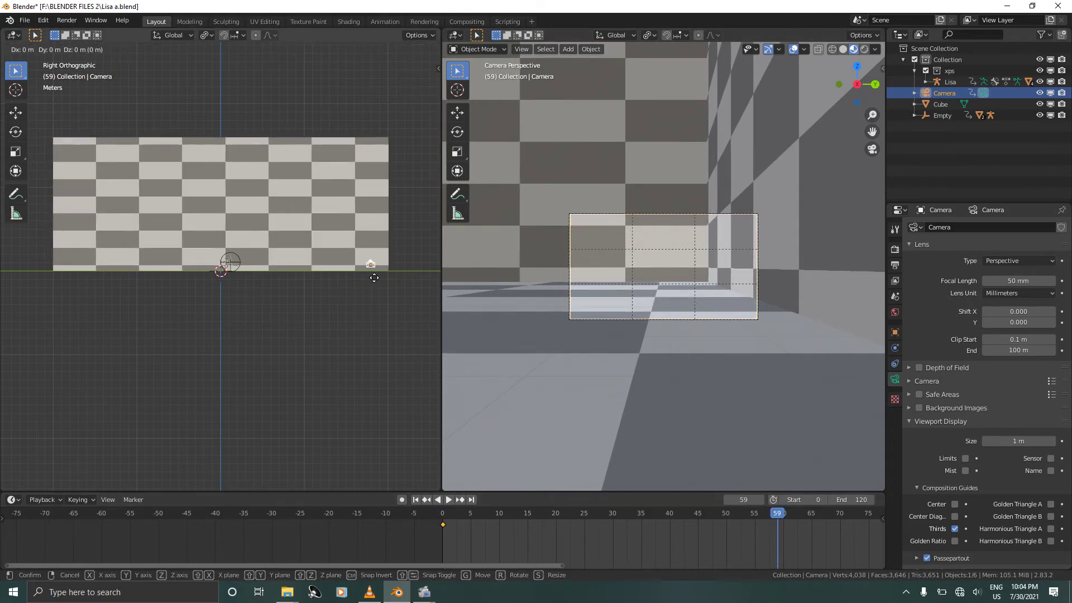
key("x")
right_click(310, 276)
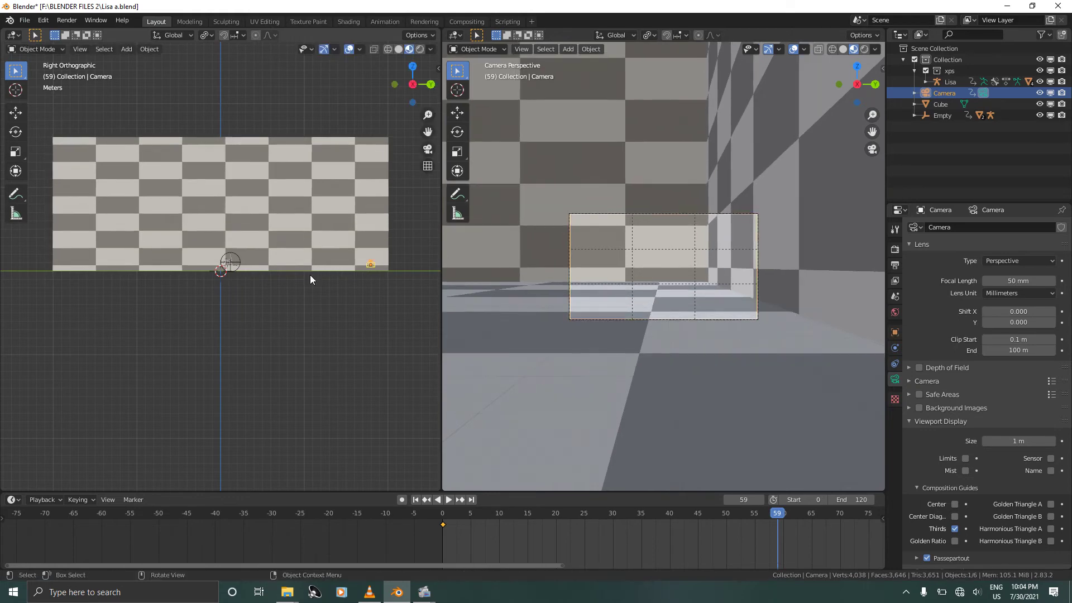
Slide the camera along Y to follow the character and keyframe it at frame 59.
key("g")
key("y")
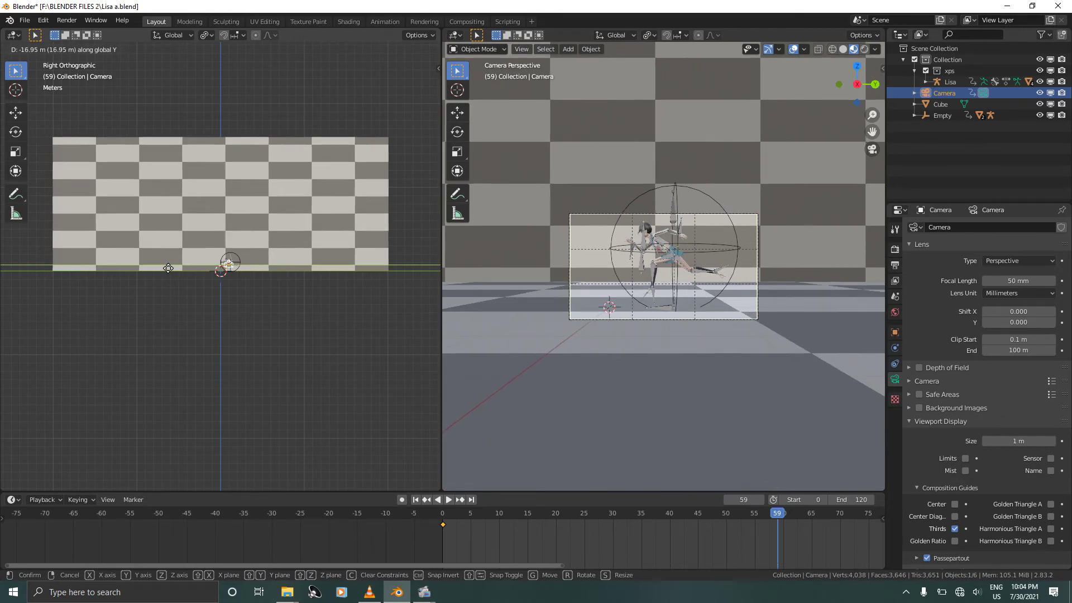
left_click(169, 268)
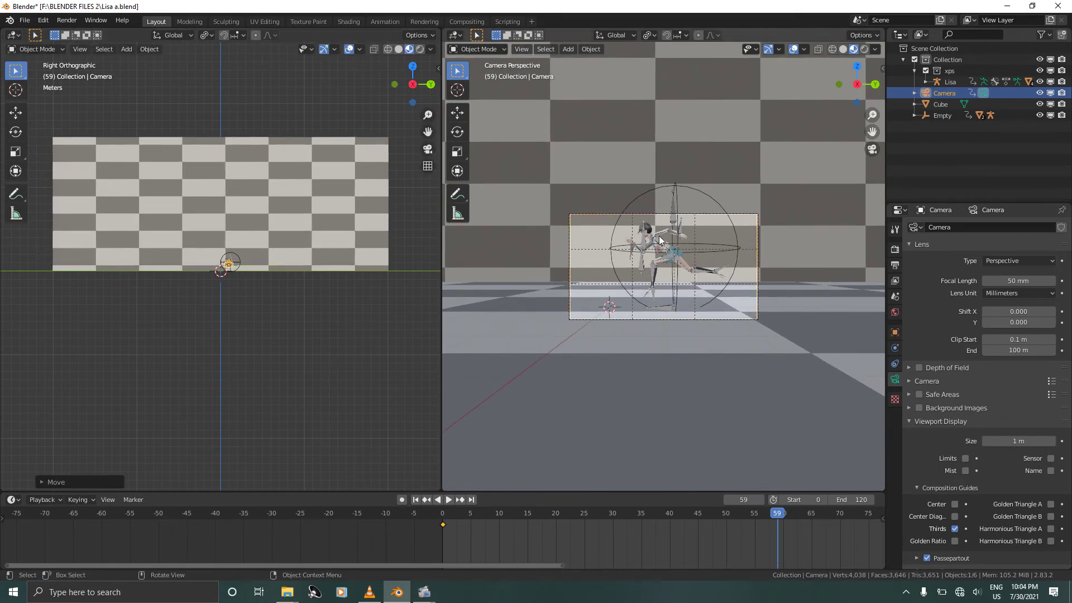
key("i")
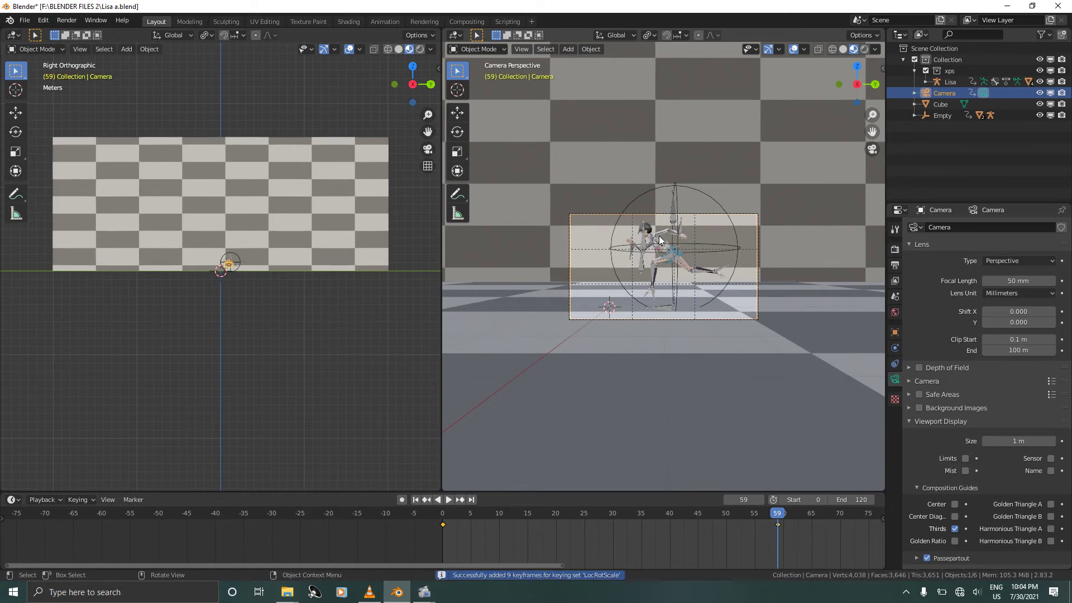
key("Left")
key("Left")
key("Left")
key("Left")
key("Left")
key("Left")
key("Left")
key("Left")
key("Left")
key("Left")
key("Left")
key("Left")
key("Left")
key("Left")
key("Left")
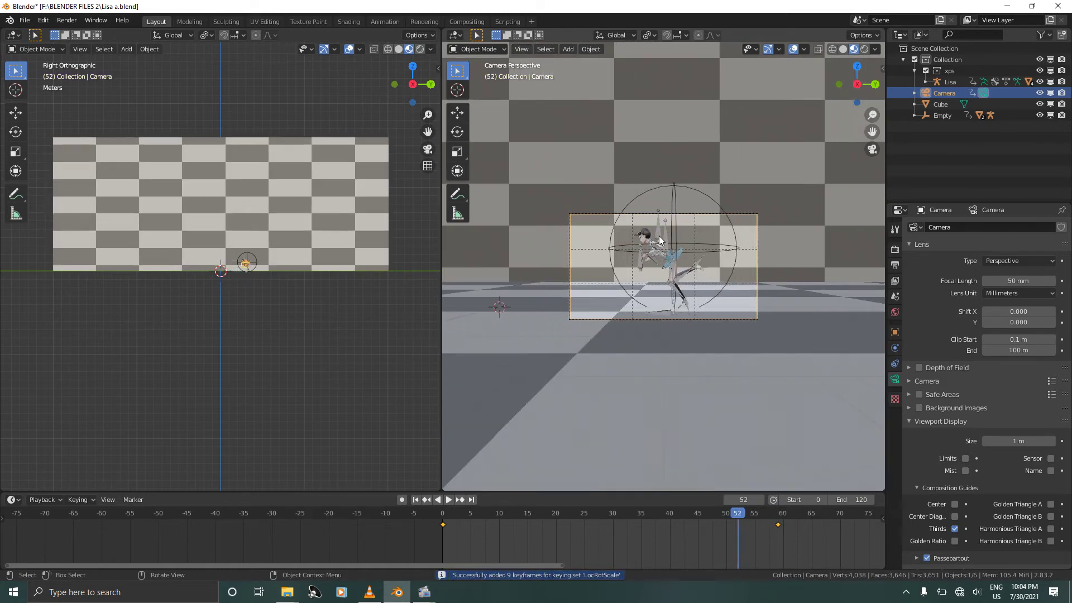
key("Left")
key("Left")
key("Left")
key("Left")
key("Left")
key("Left")
key("Left")
key("Left")
key("Left")
key("Left")
key("Left")
key("Left")
key("Left")
key("Left")
key("Left")
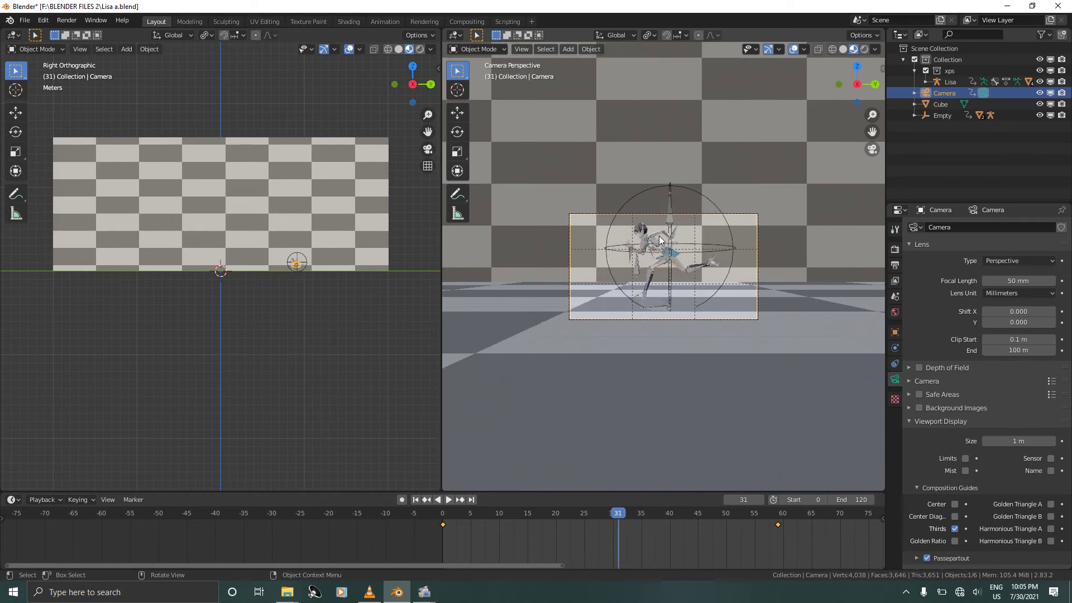
key("Right")
key("Right")
key("Right")
key("Right")
key("Right")
key("Right")
key("Right")
key("Right")
key("Right")
key("Right")
key("Right")
key("Right")
key("Right")
key("Right")
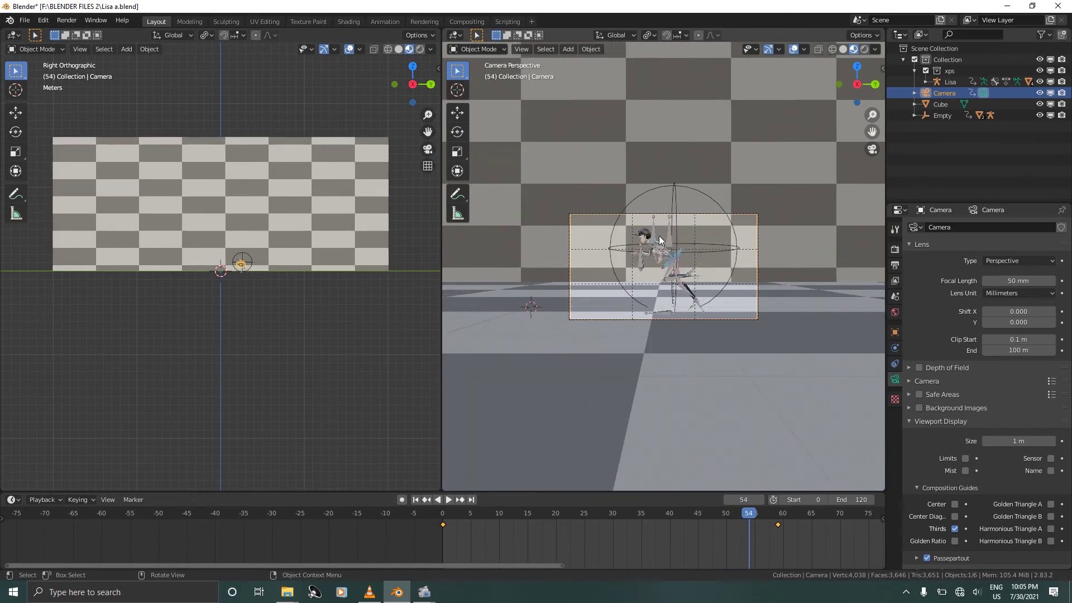
At frame 60, place the camera in front of the character and rotate it to face her.
left_click(783, 514)
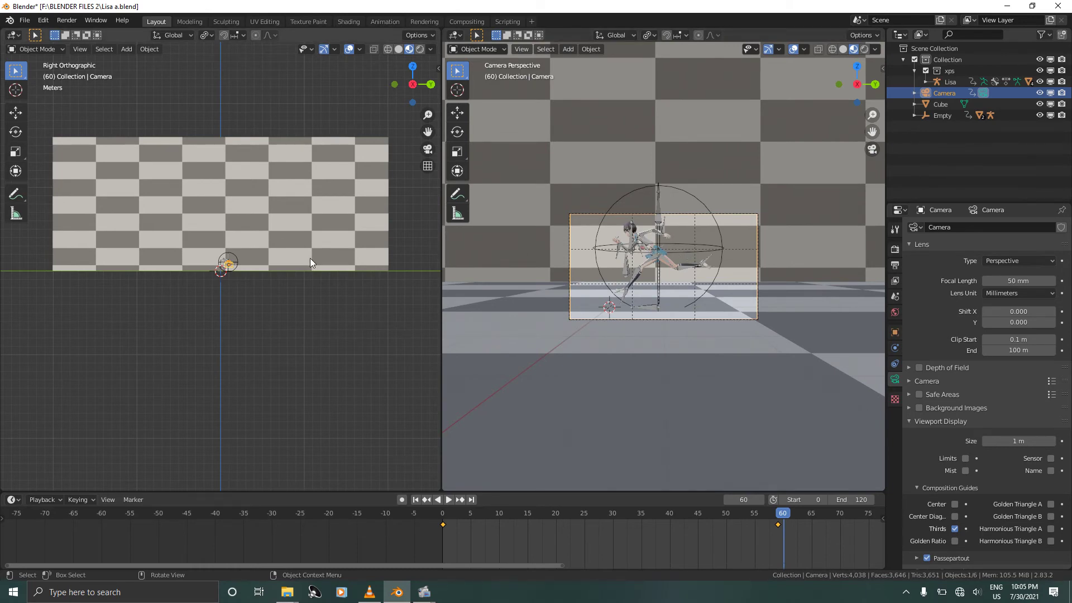
key("KP_7")
key("shift+z")
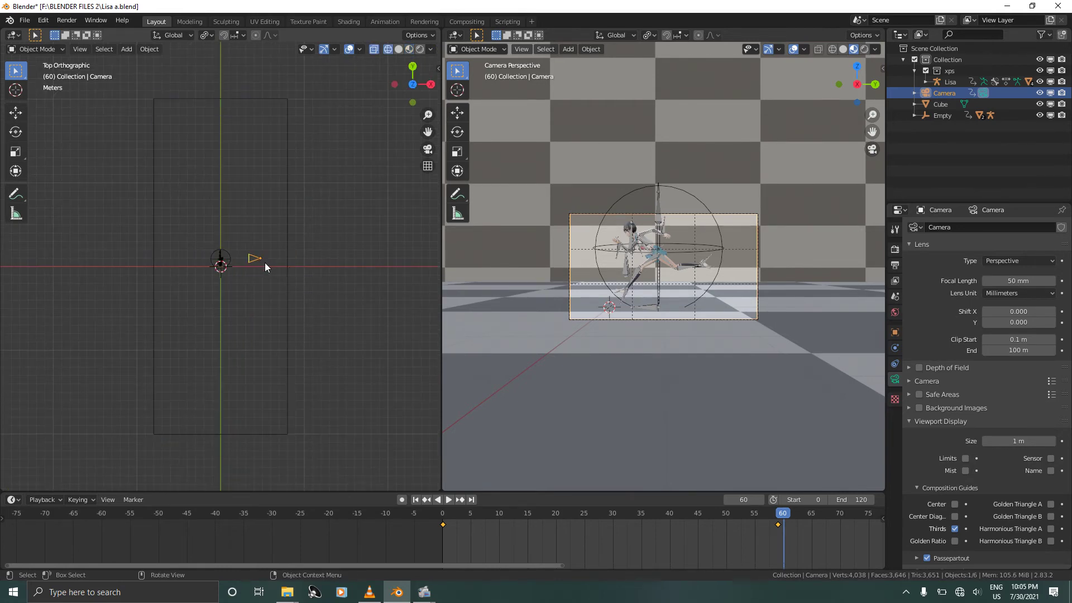
key("g")
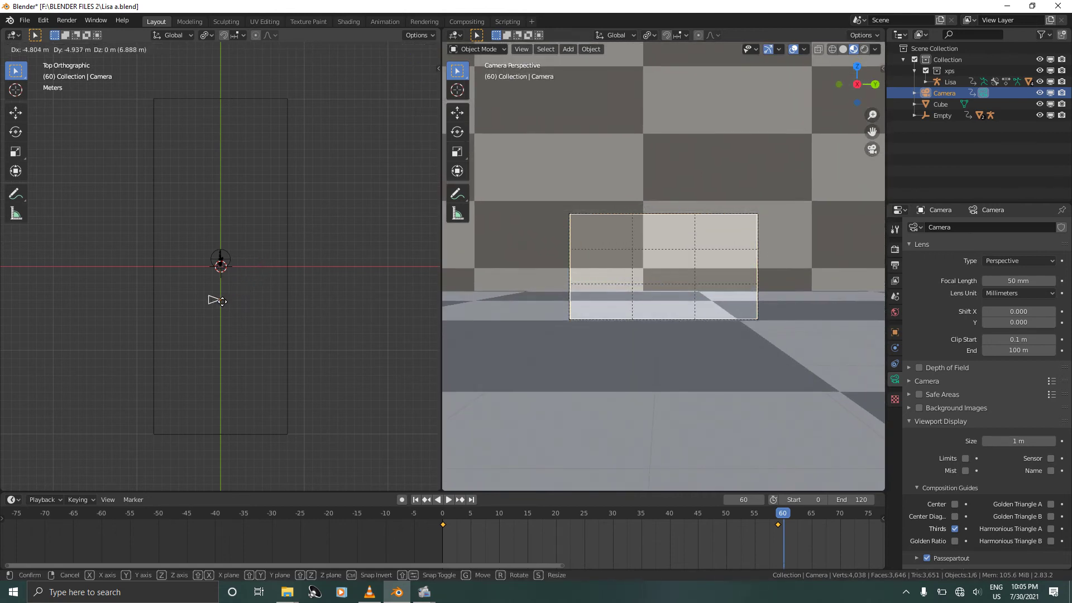
left_click(223, 302)
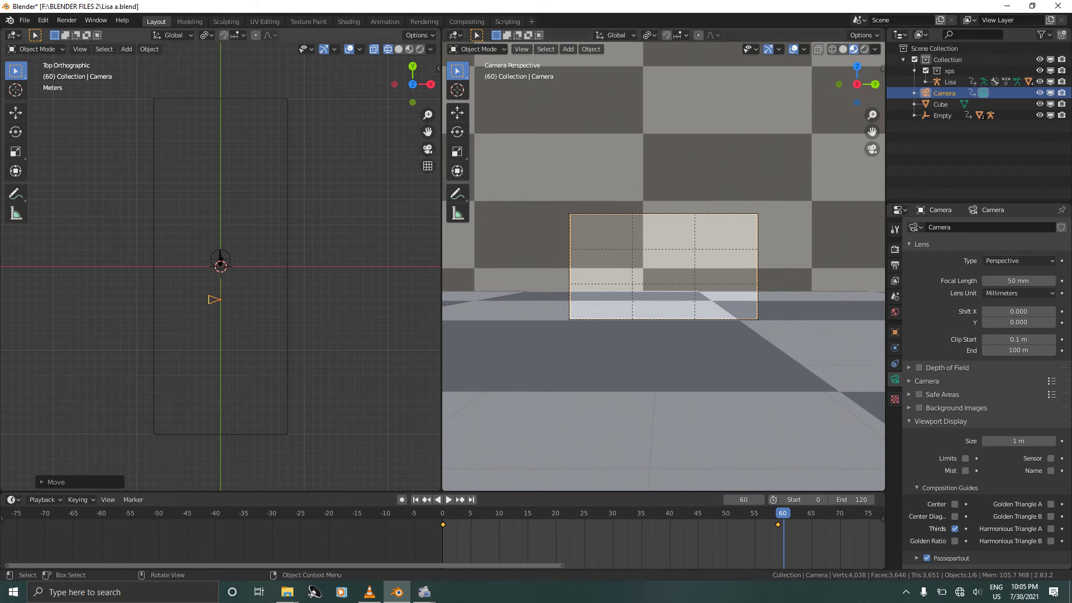
key("r")
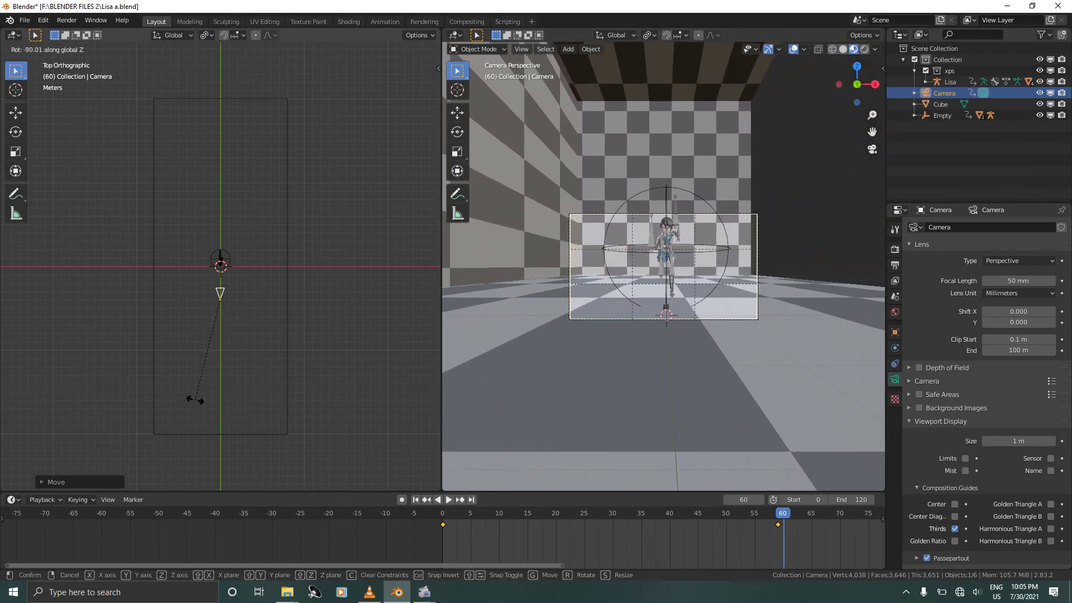
left_click(196, 400)
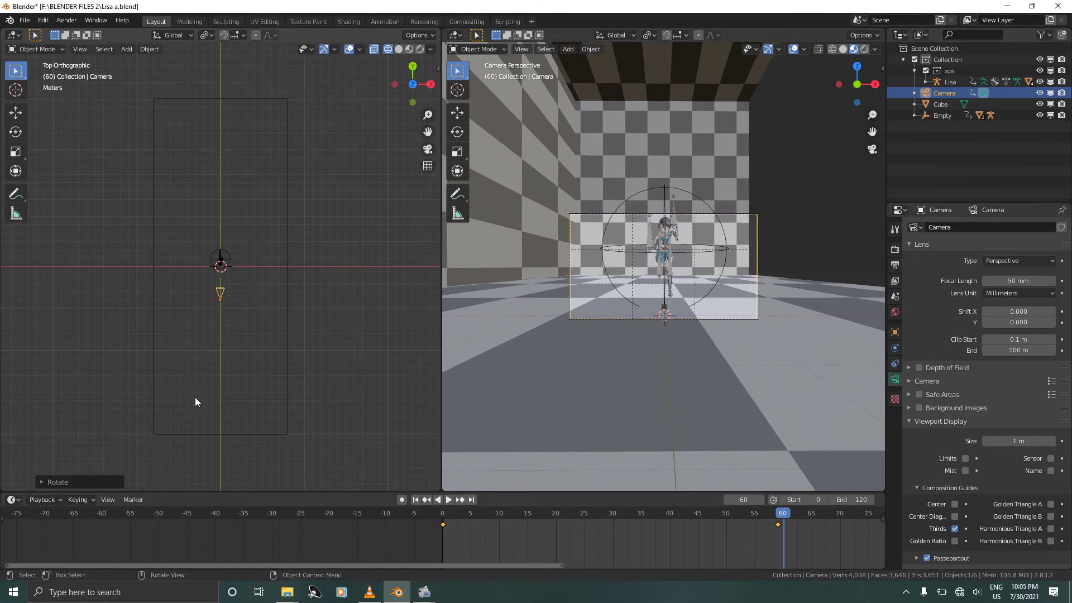
Nudge the camera about 0.07 m along X to centre the character and keyframe it.
scroll(229, 360, "up", 6)
key("g")
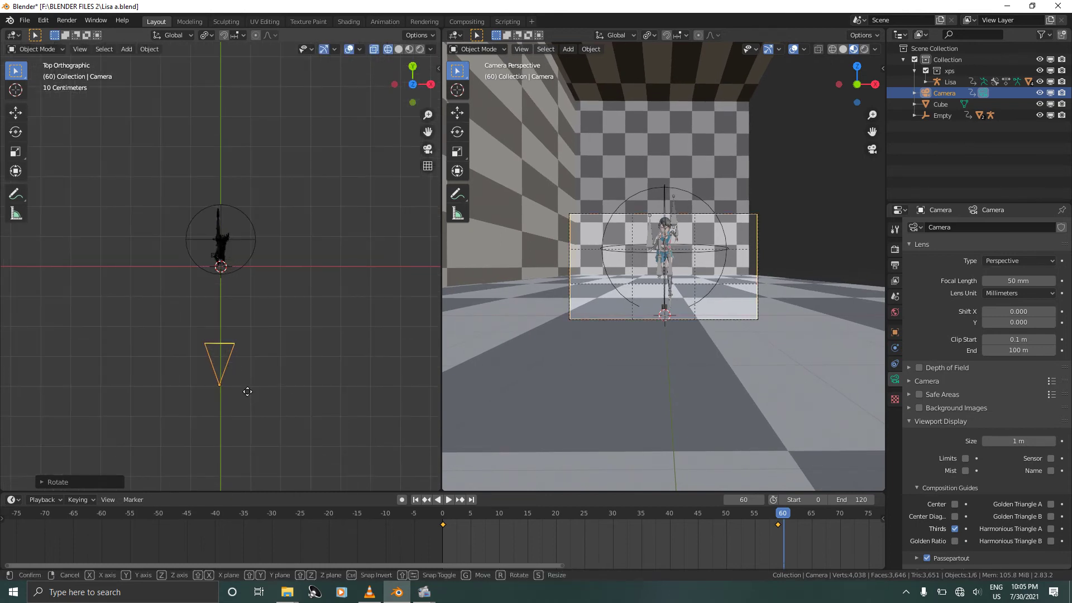
key("x")
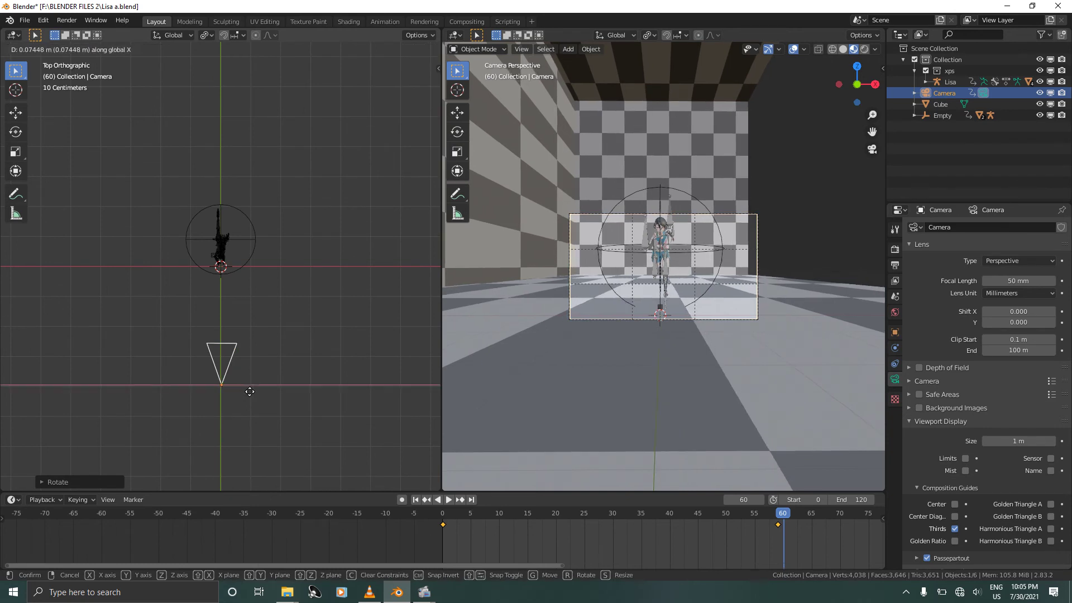
left_click(248, 391)
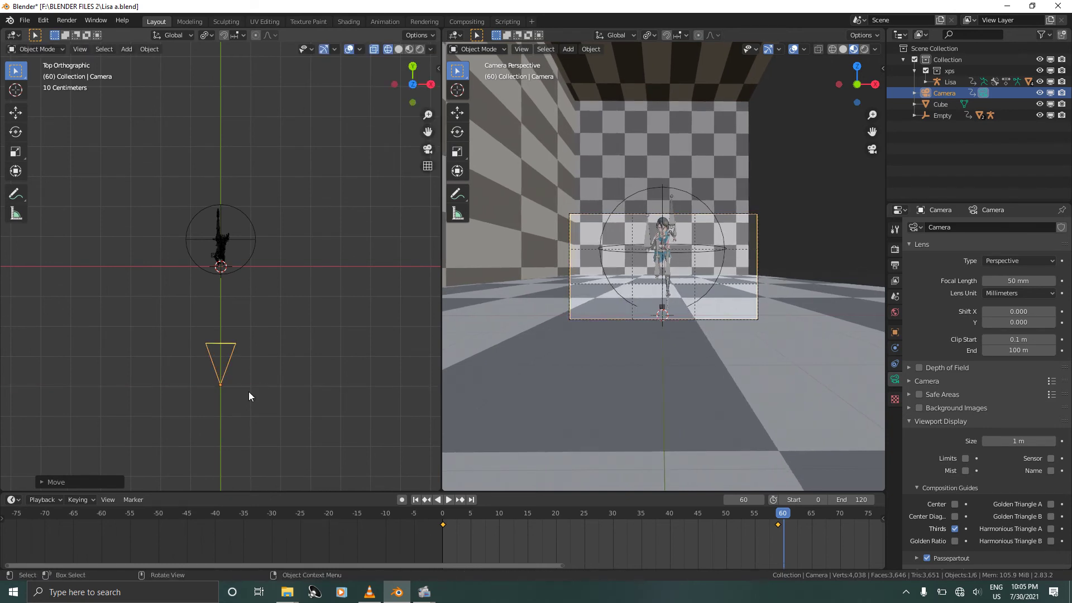
key("i")
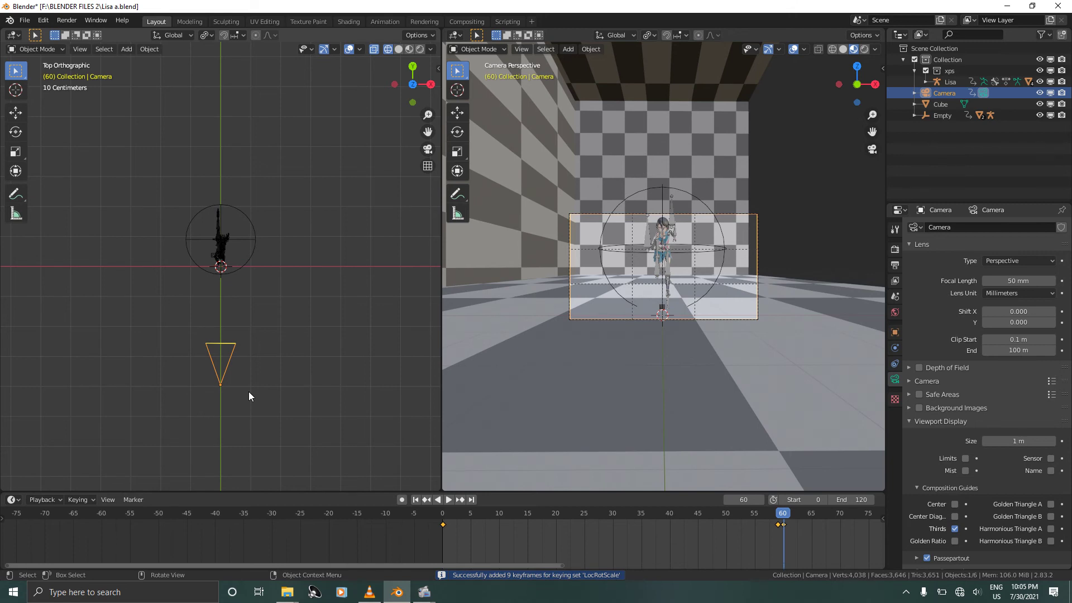
key("Left")
key("Right")
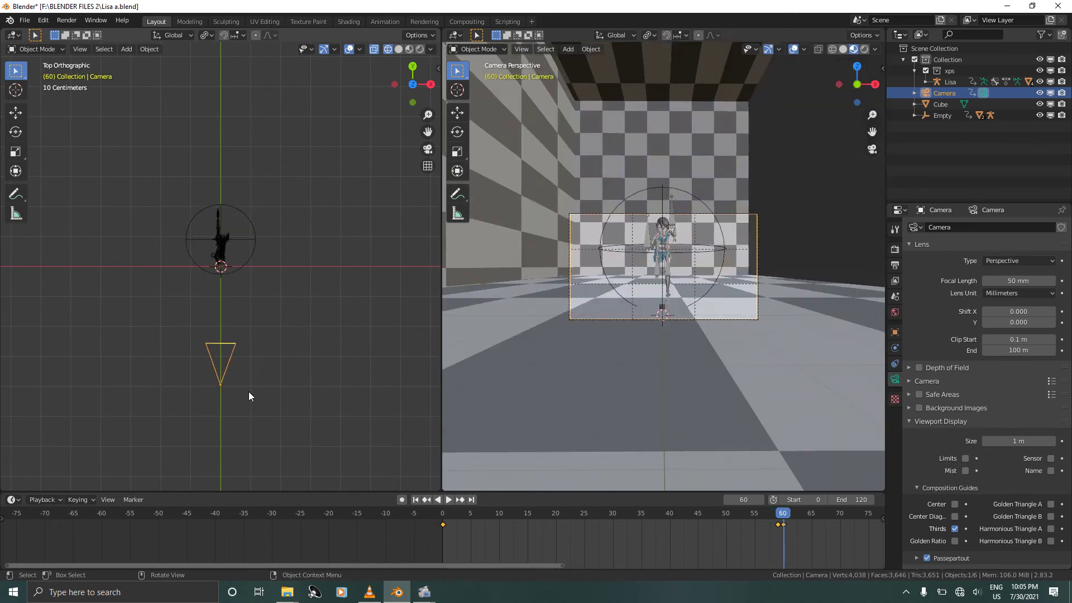
In right side view at frame 120, pull the camera back about 16 m along Y.
key("Right")
key("Right")
key("Right")
key("Right")
key("Right")
key("Right")
key("Right")
key("Right")
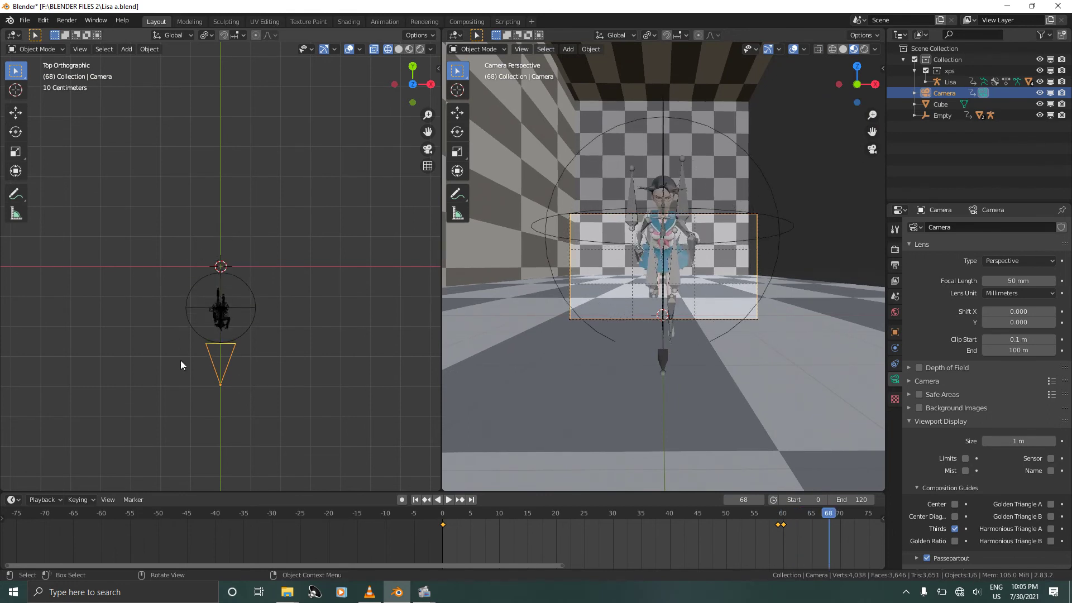
scroll(180, 360, "down", 7)
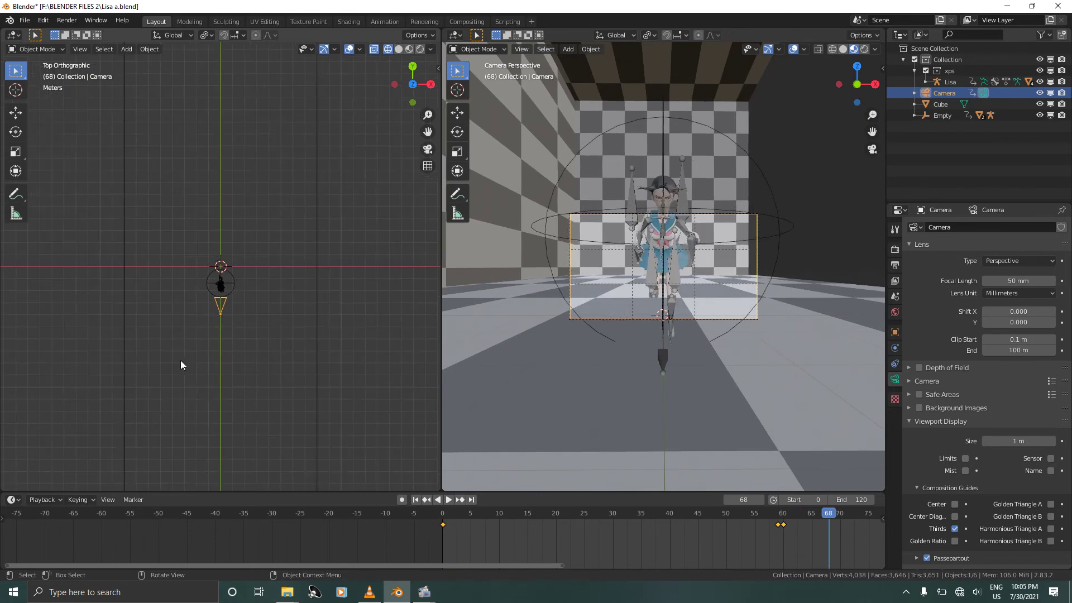
key("KP_3")
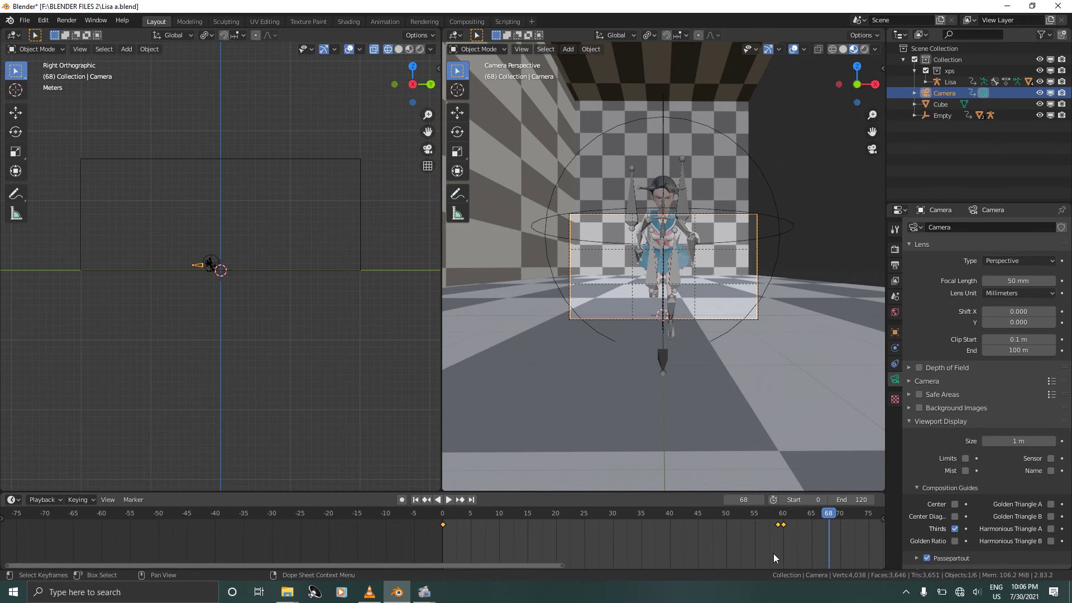
key("shift+Right")
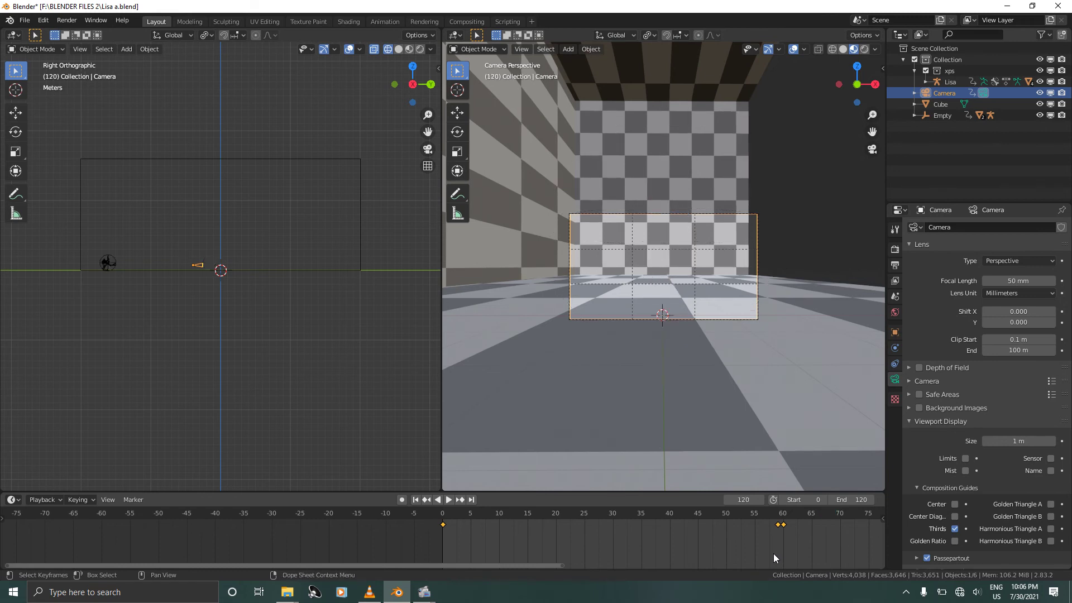
key("KP_Decimal")
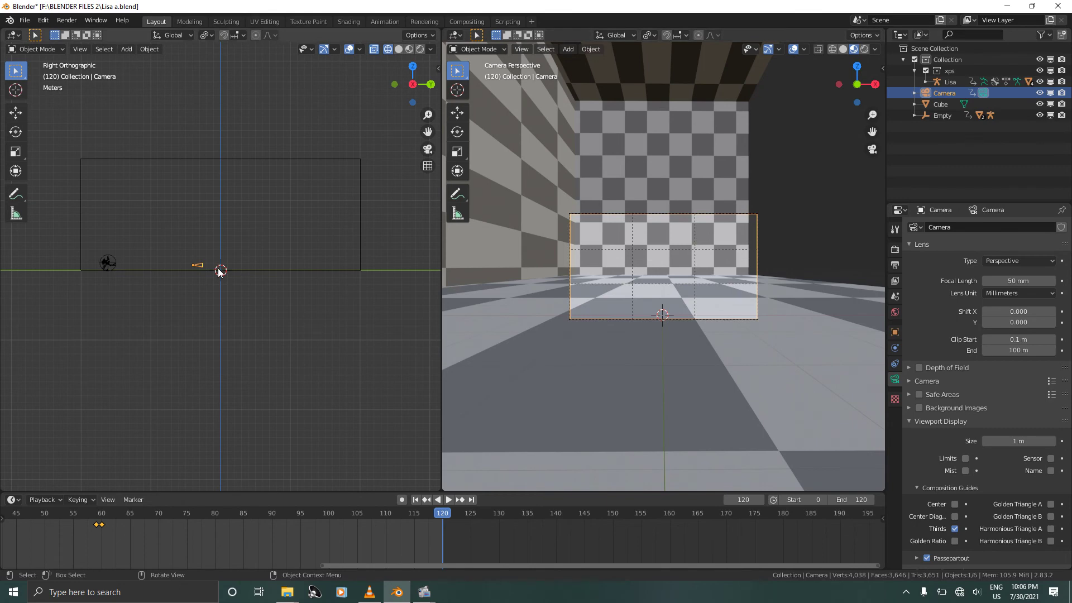
key("g")
key("y")
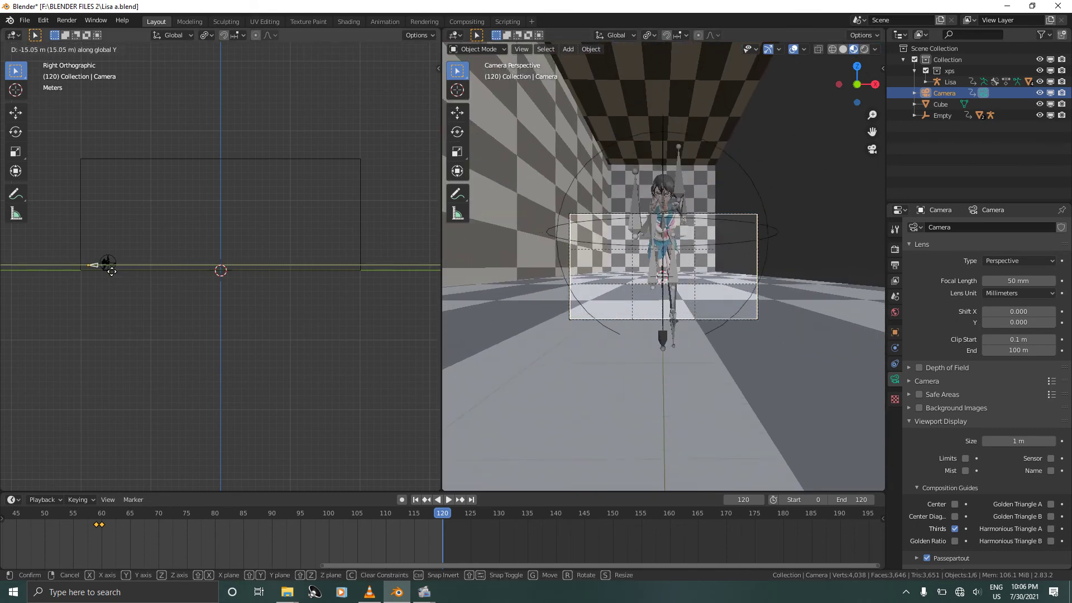
mouse_move(105, 272)
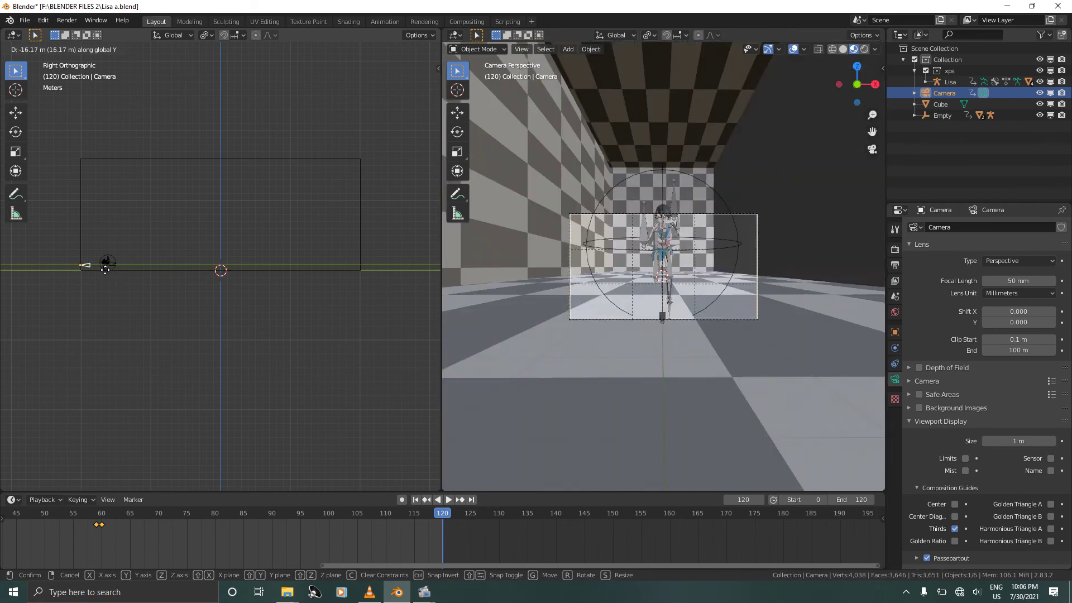
left_click(105, 270)
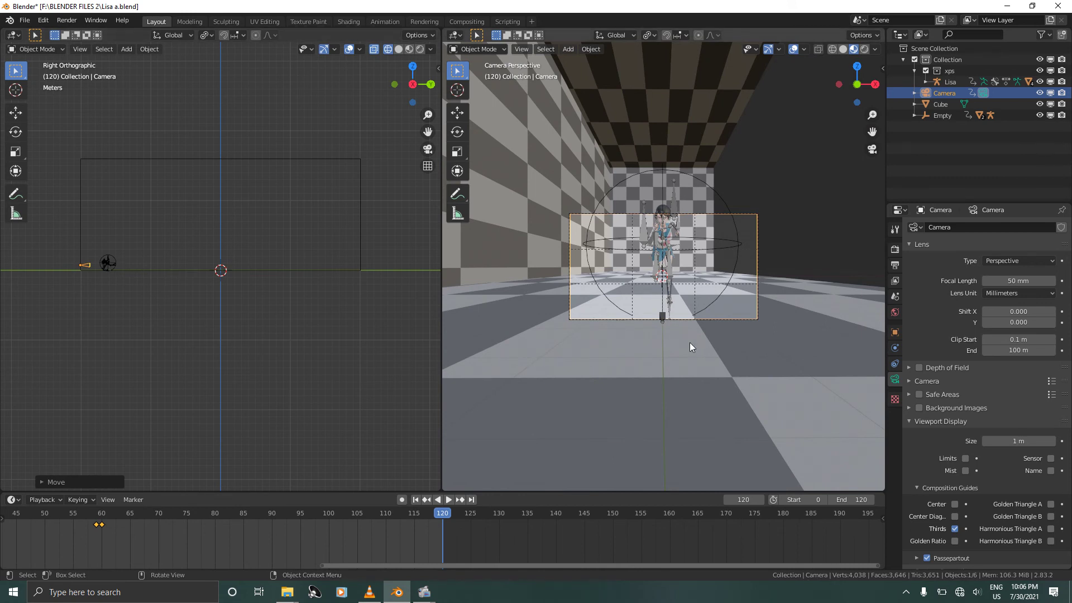
Raise the camera about 0.17 m along Z so the character sits in frame.
key("g")
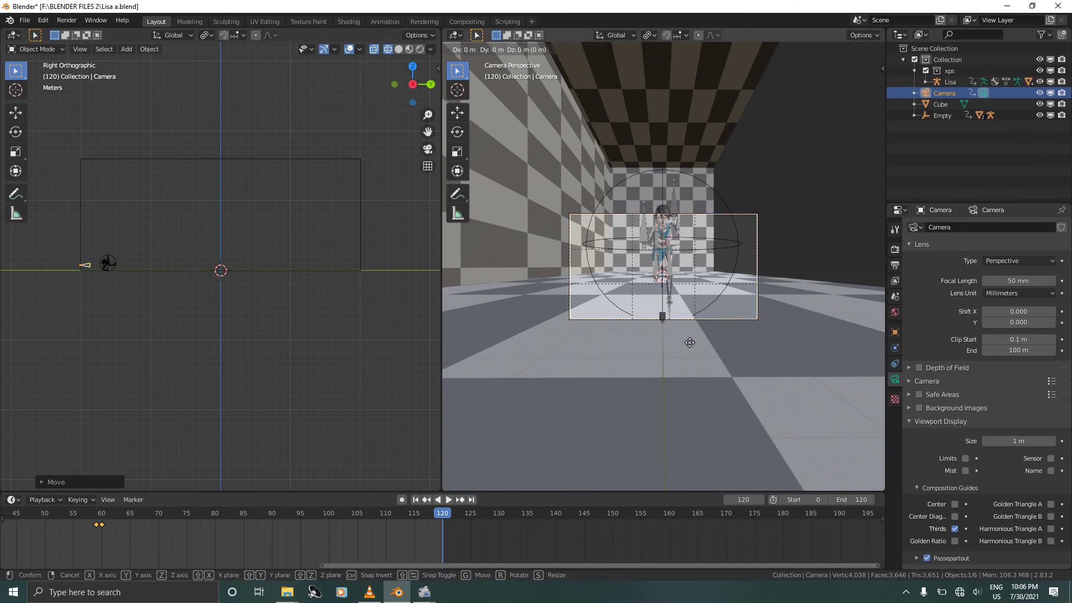
key("z")
mouse_move(689, 337)
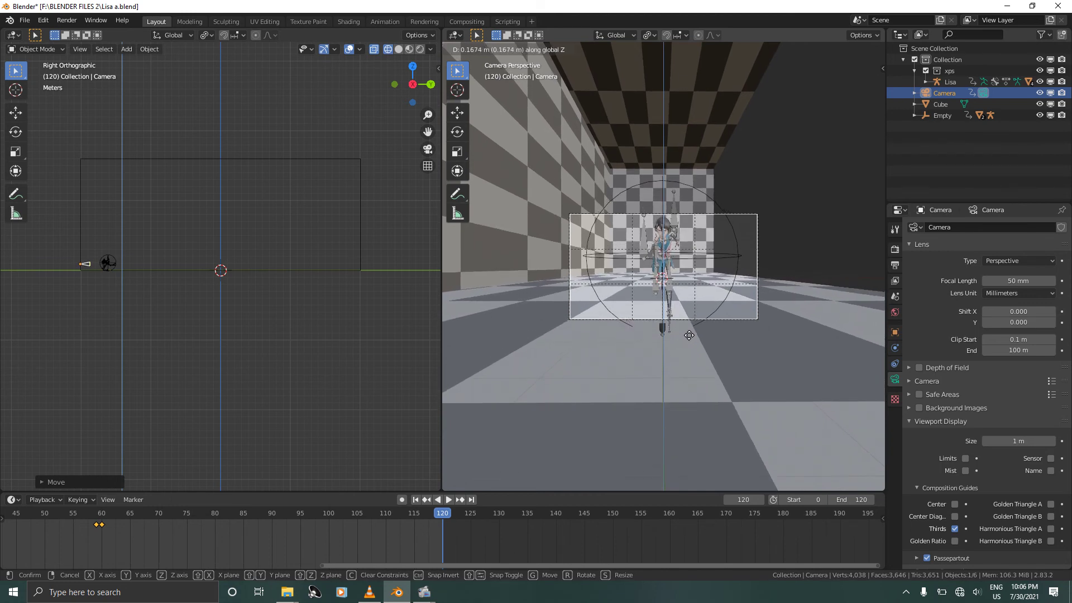
left_click(689, 334)
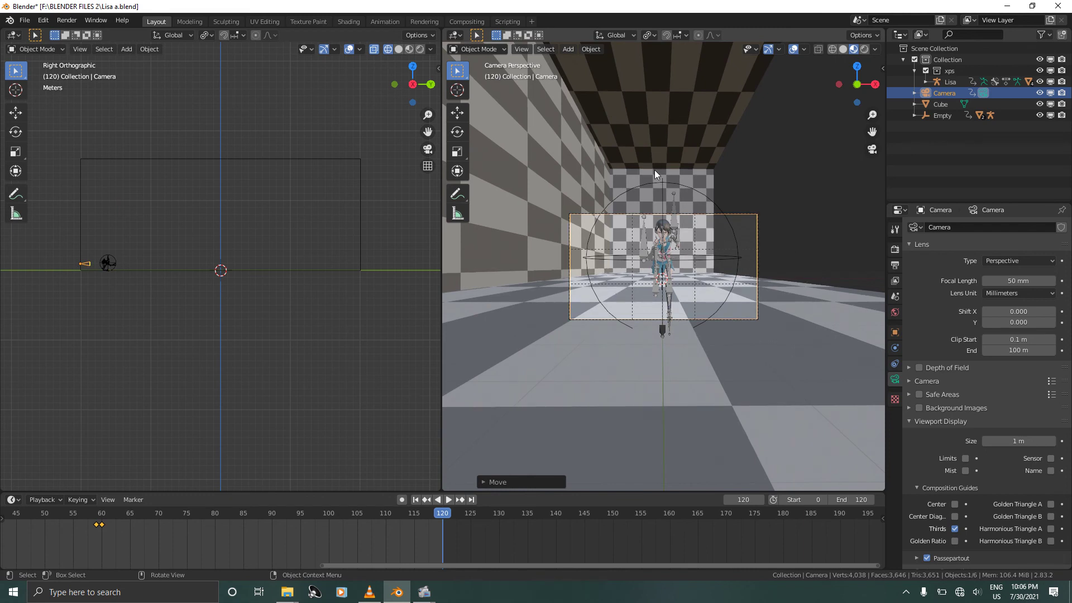
At frame 120, shift the sphere Empty about 1 m along Y and keyframe it.
left_click(662, 183)
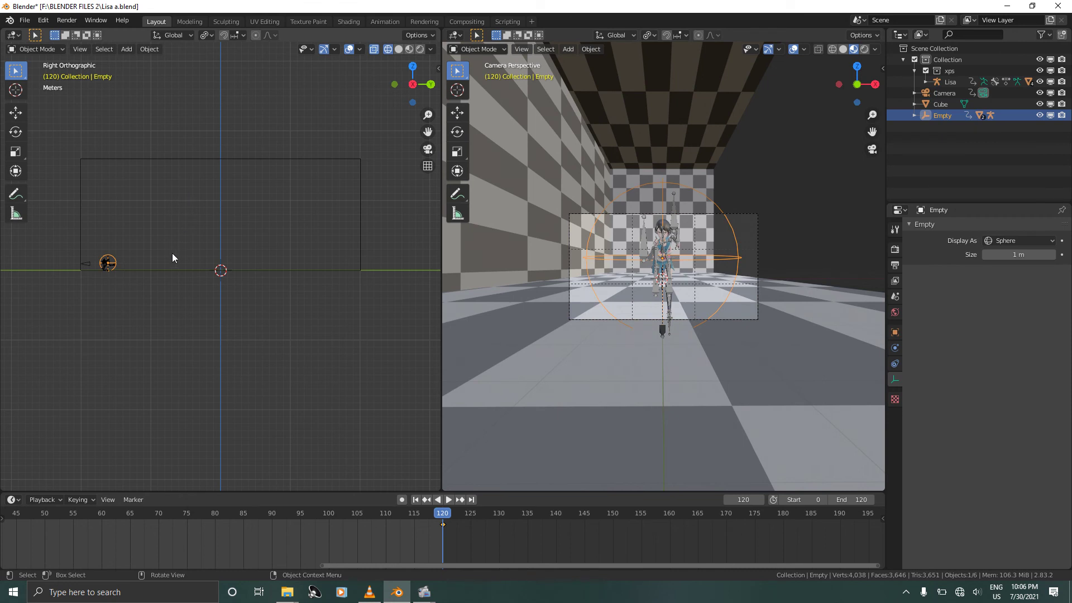
key("g")
key("y")
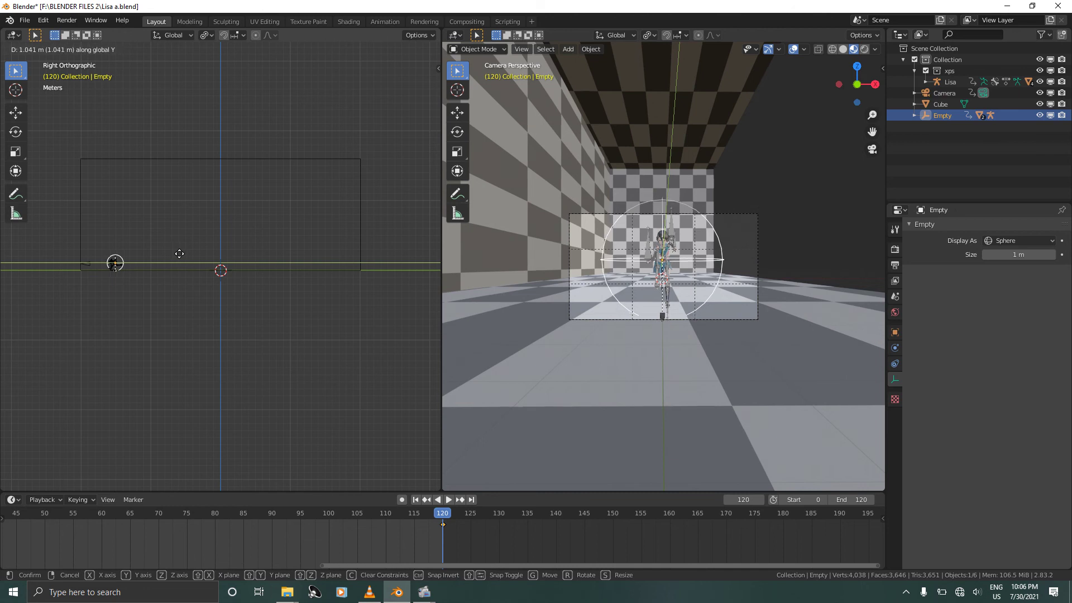
left_click(180, 255)
key("i")
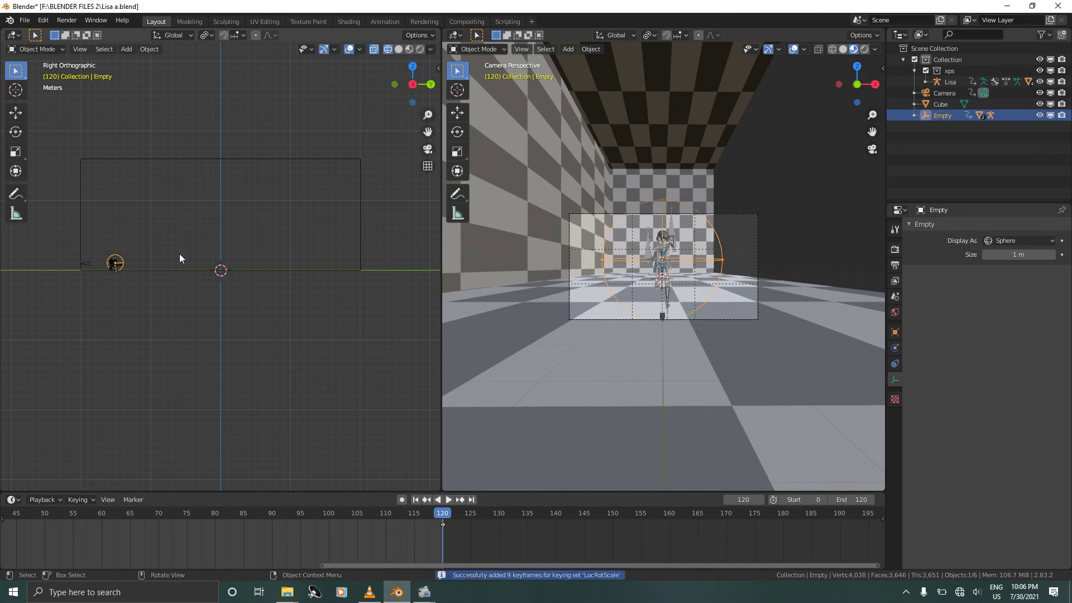
key("Left")
key("Left")
key("Left")
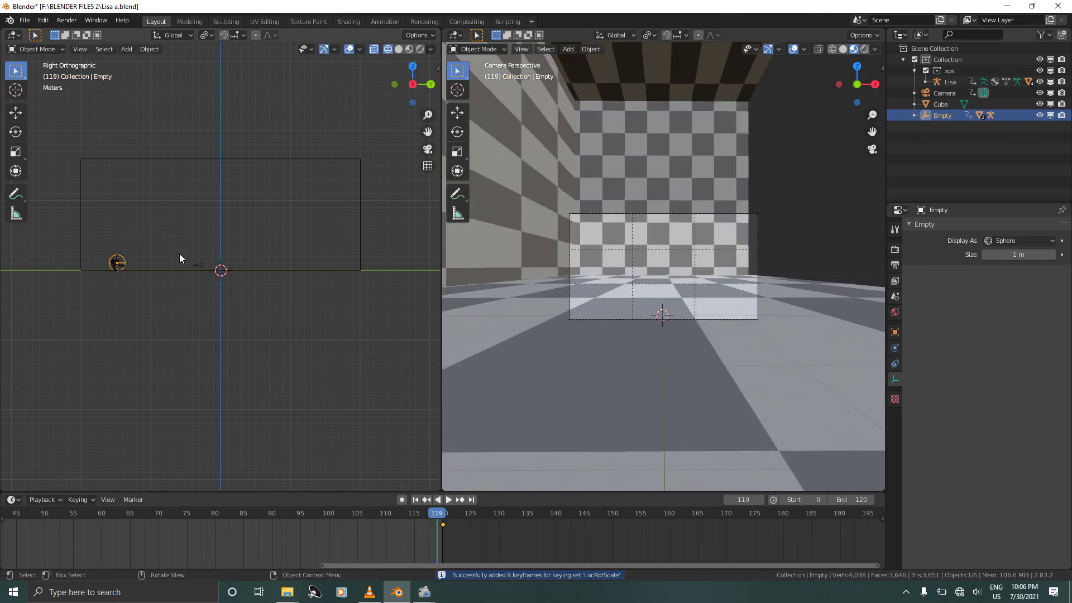
key("Right")
key("Right")
key("Right")
Move the camera about 16 m back along Y behind the character and keyframe it.
left_click(201, 264)
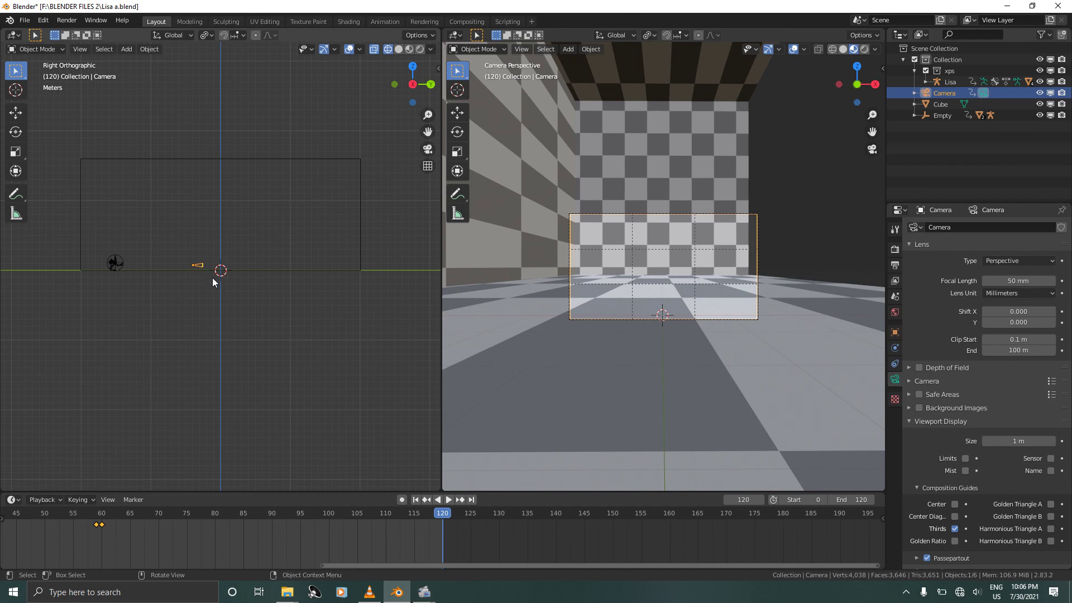
key("g")
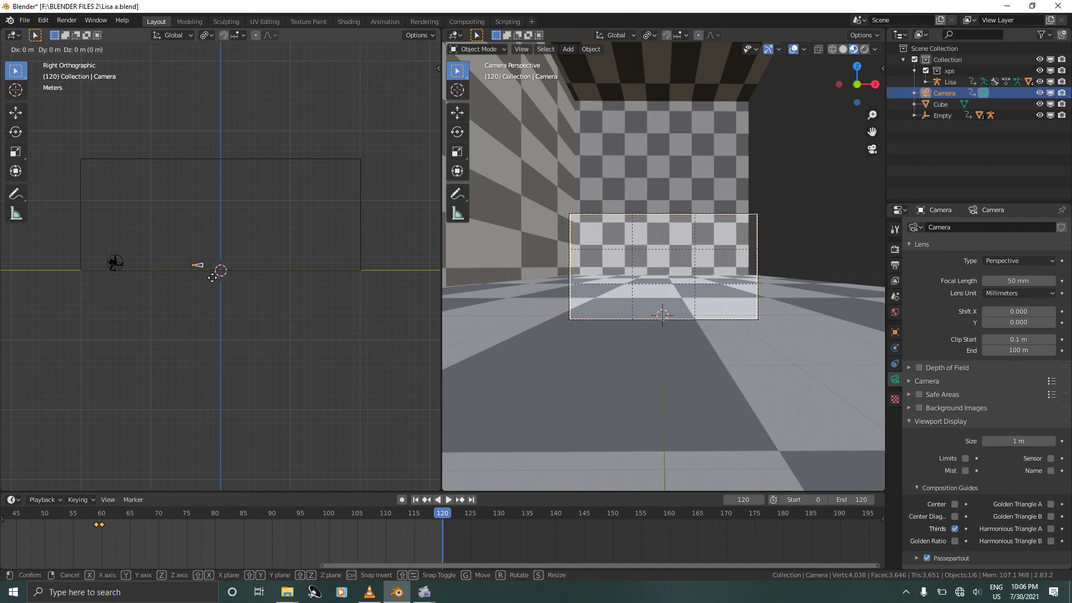
key("y")
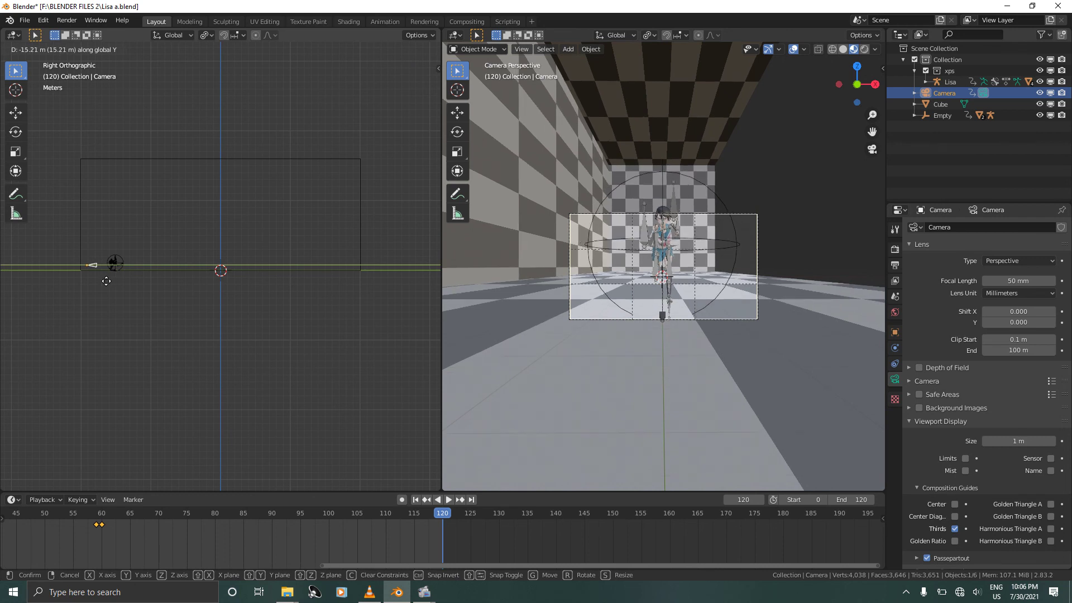
mouse_move(102, 281)
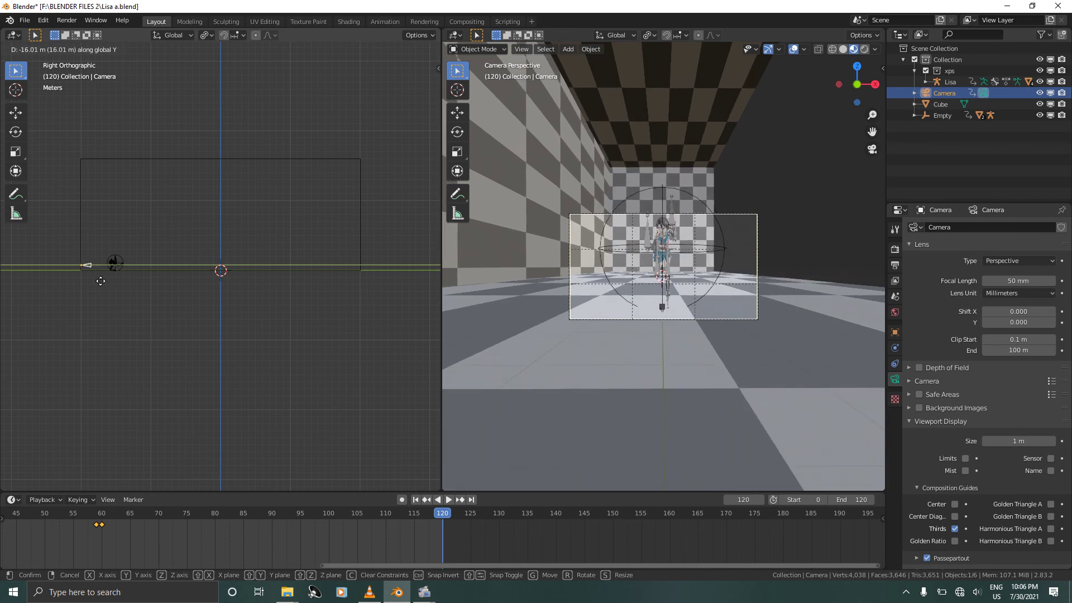
left_click(101, 281)
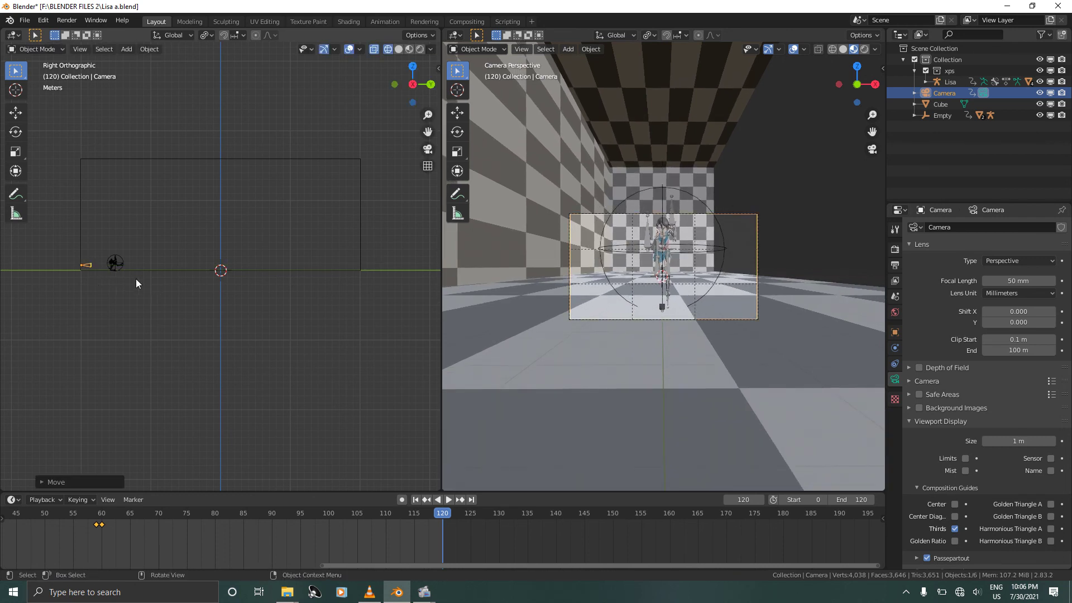
key("i")
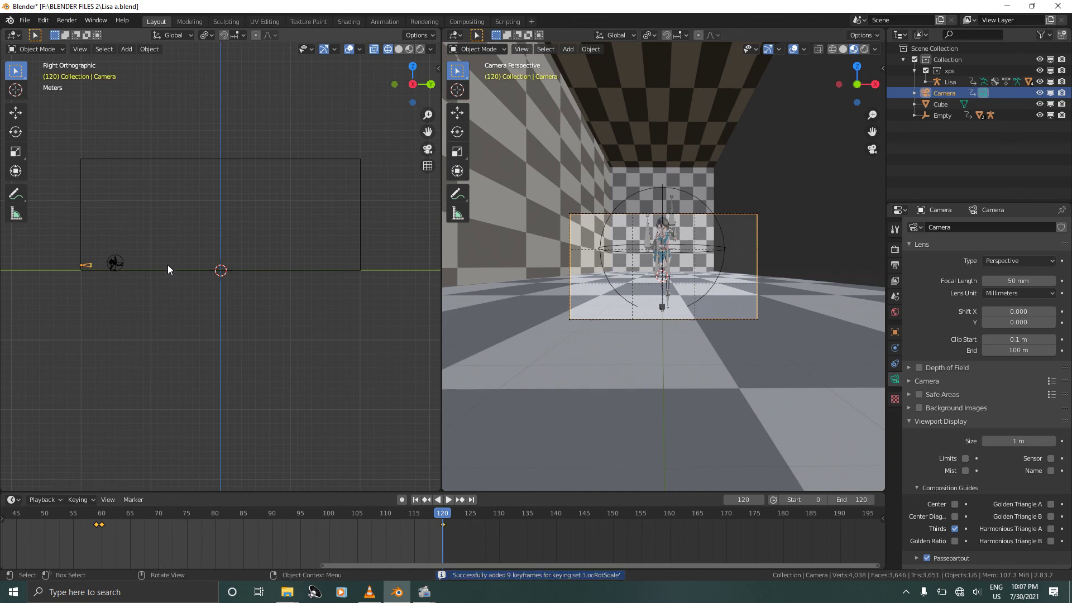
key("Left")
key("Left")
key("Left")
key("Left")
key("Left")
key("Left")
key("Left")
key("Left")
key("Left")
key("Left")
key("Left")
key("Left")
key("Left")
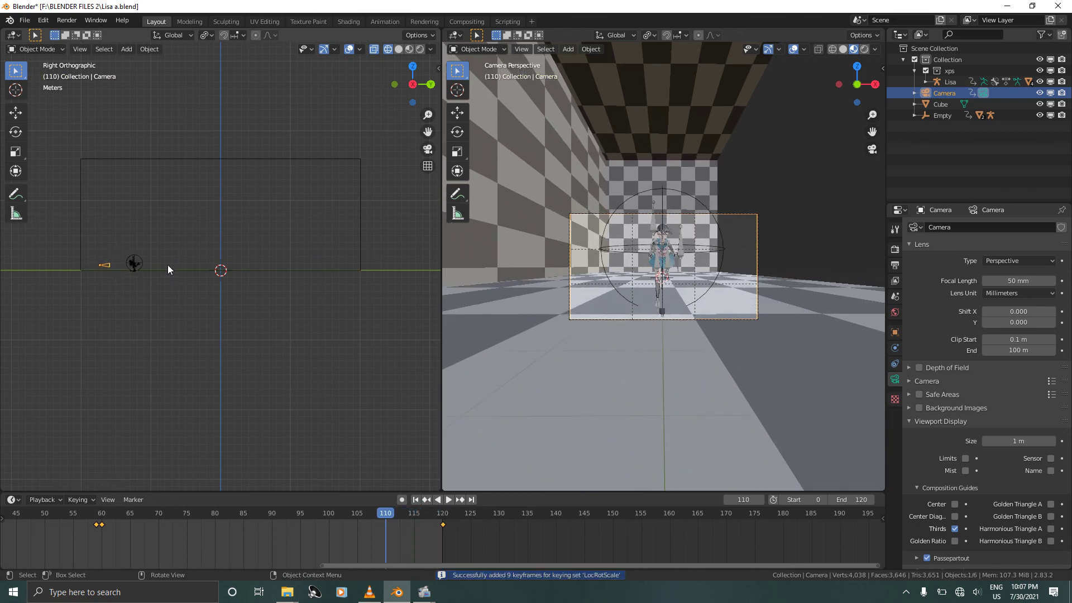
key("Left")
key("Left")
key("Left")
key("Left")
key("Left")
key("Left")
key("Left")
key("Left")
key("Left")
key("Left")
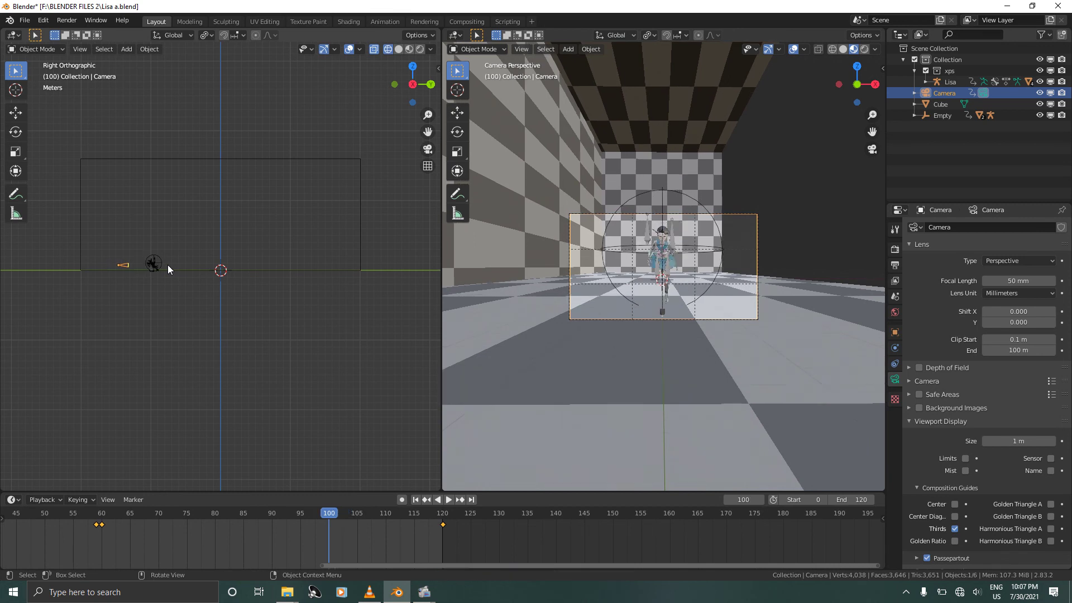
key("Left")
key("Left")
key("Left")
key("Left")
key("Left")
key("Left")
key("Left")
key("Left")
key("Left")
key("Left")
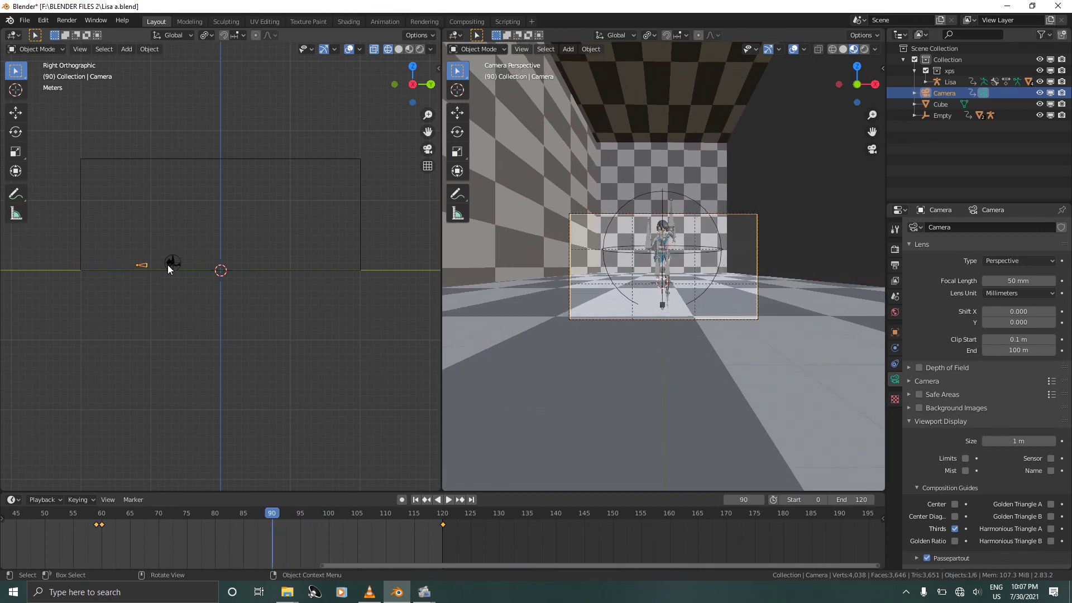
key("Left")
key("Left")
key("Left")
key("Left")
key("Left")
key("Left")
key("Left")
key("Left")
key("Left")
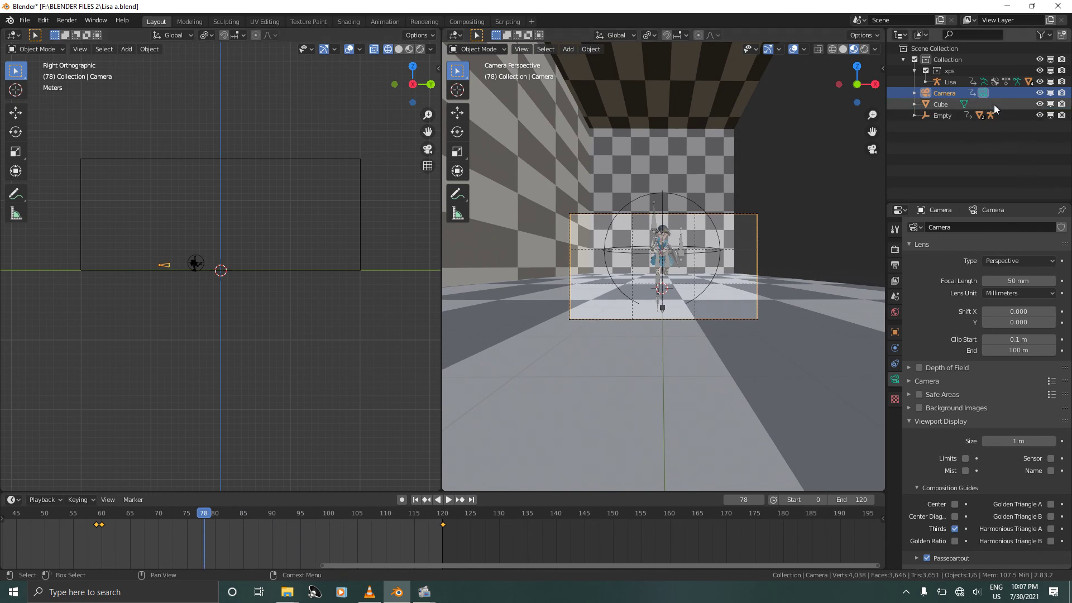
Hide the Lisa armature and play the camera animation from frame 0 to 120.
left_click(1040, 82)
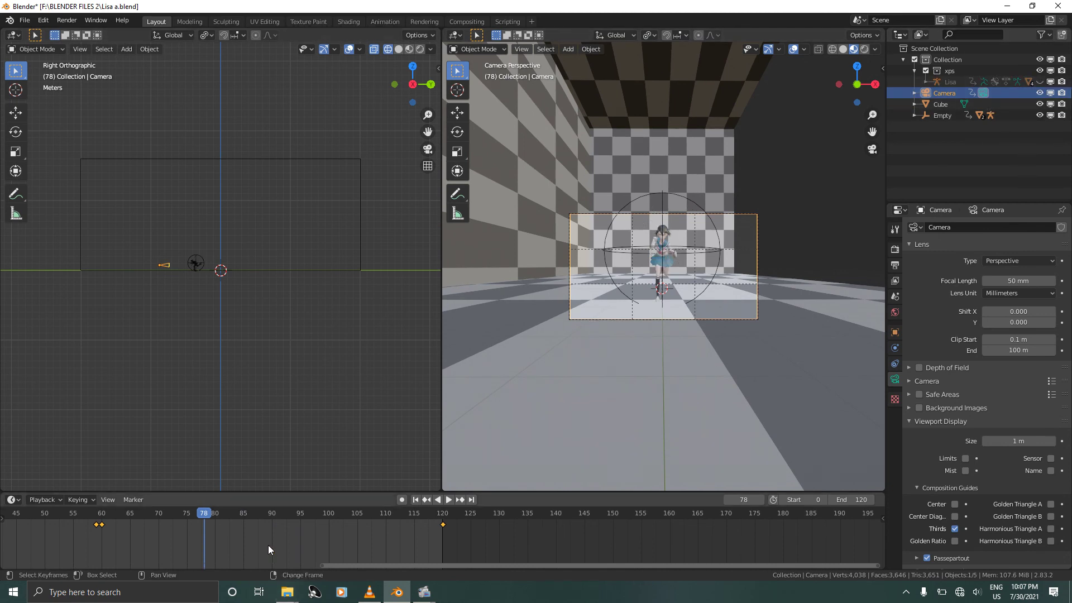
key("shift+Left")
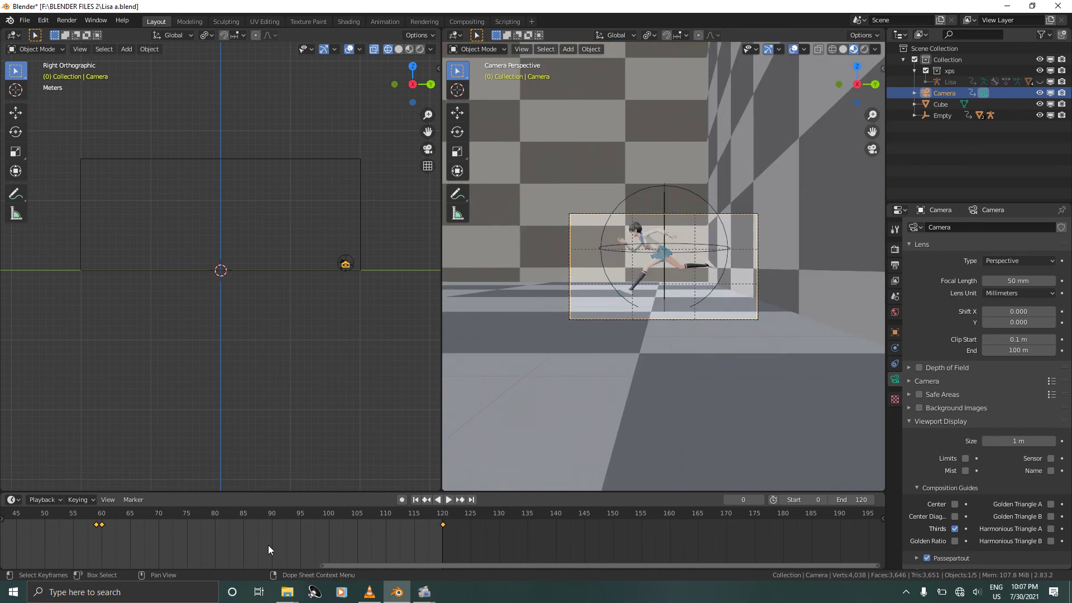
left_click(449, 500)
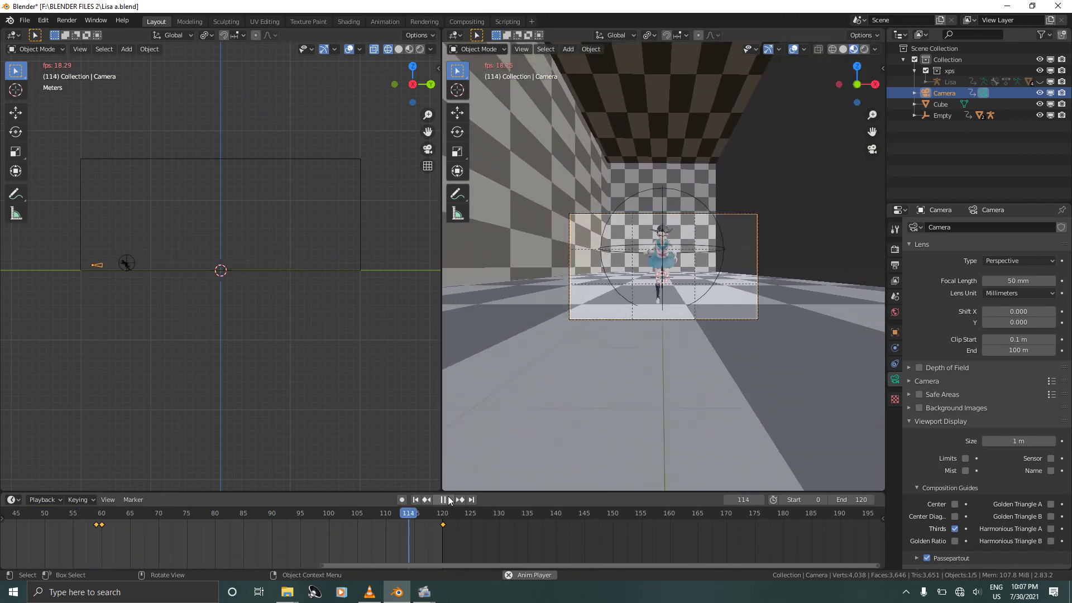
left_click(448, 500)
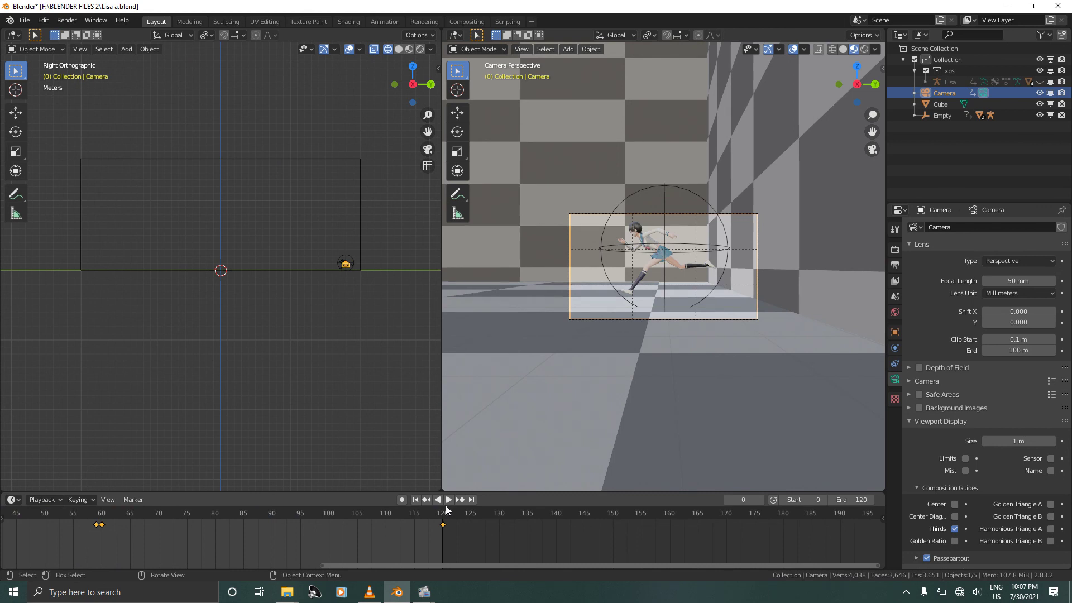